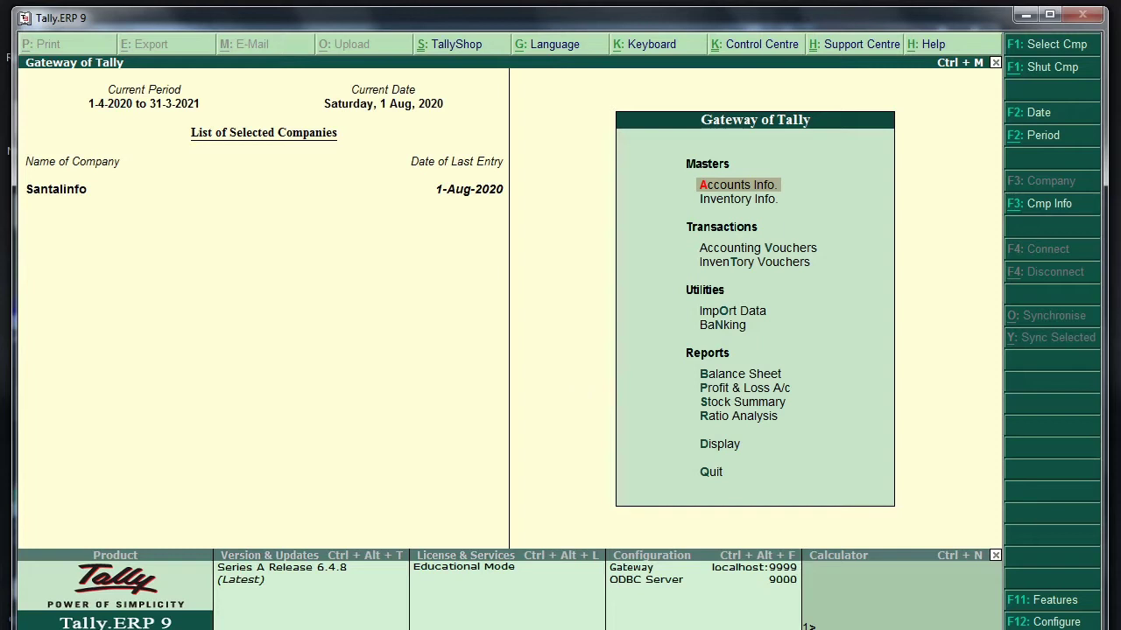
Review the four contra transaction types in the contra notes in Notepad, and return to Tally.ERP 9.
left_click(367, 626)
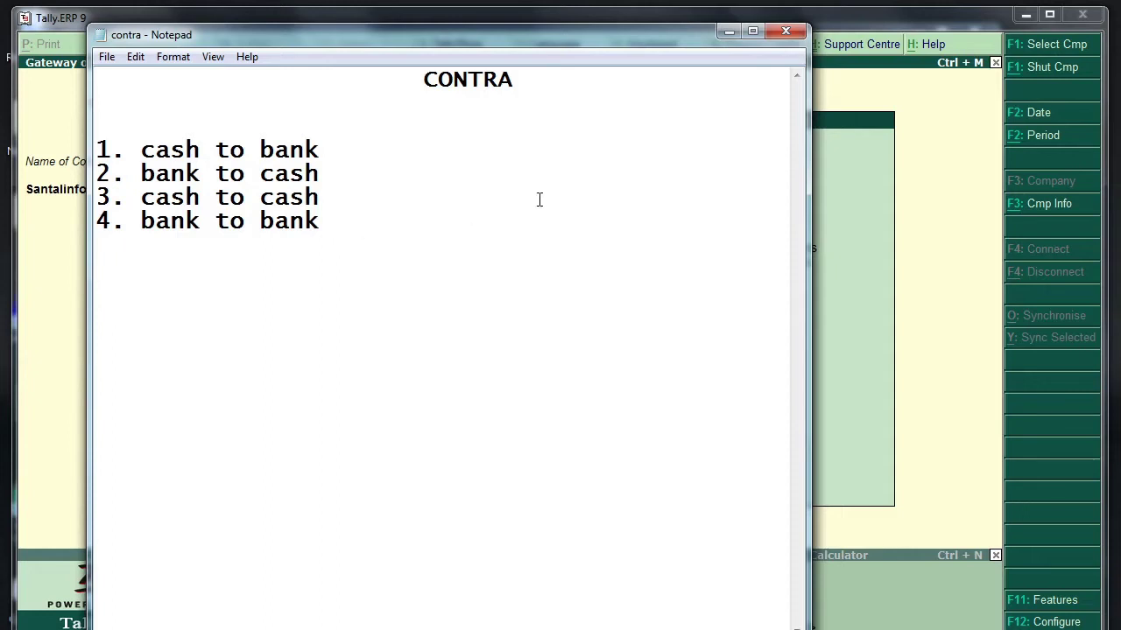
left_click(860, 232)
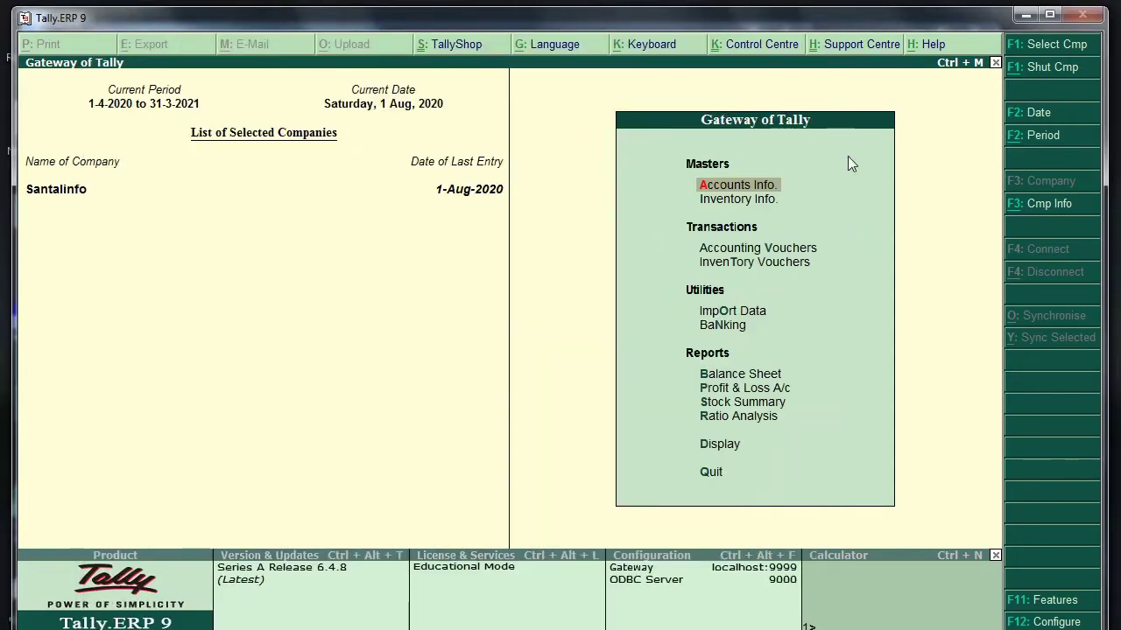
key("Down")
key("Down")
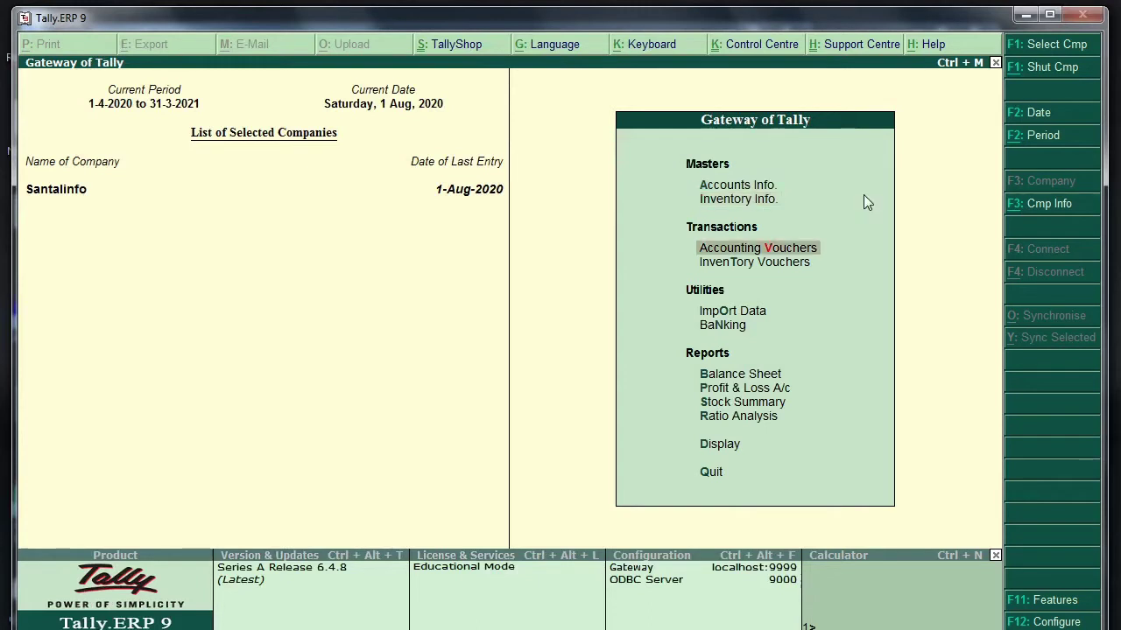
key("Return")
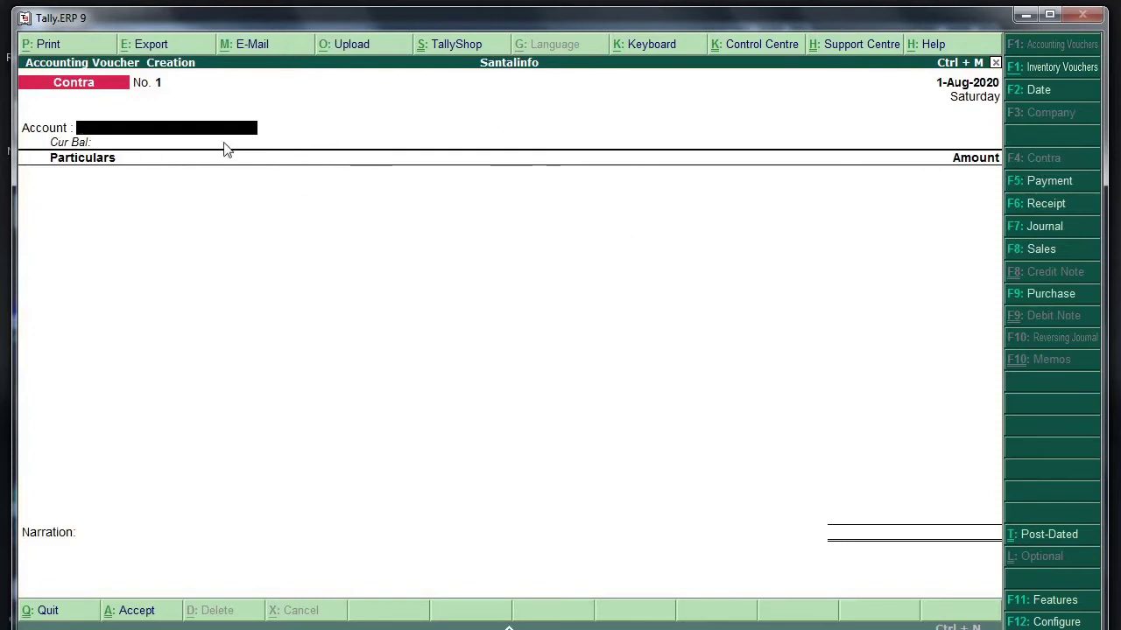
key("Escape")
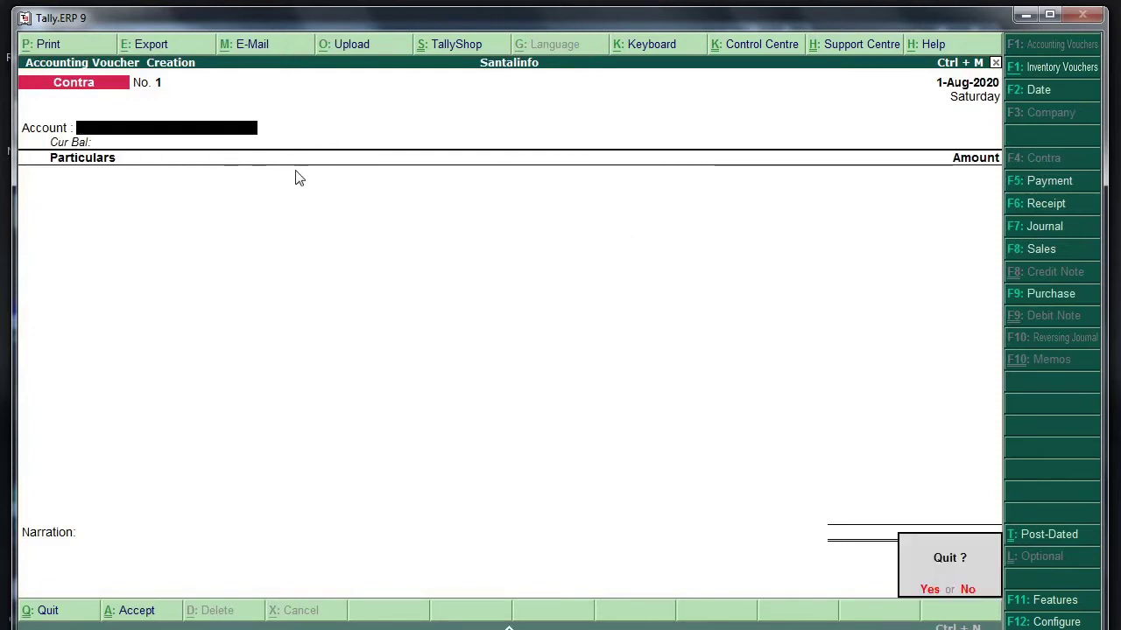
key("y")
key("Escape")
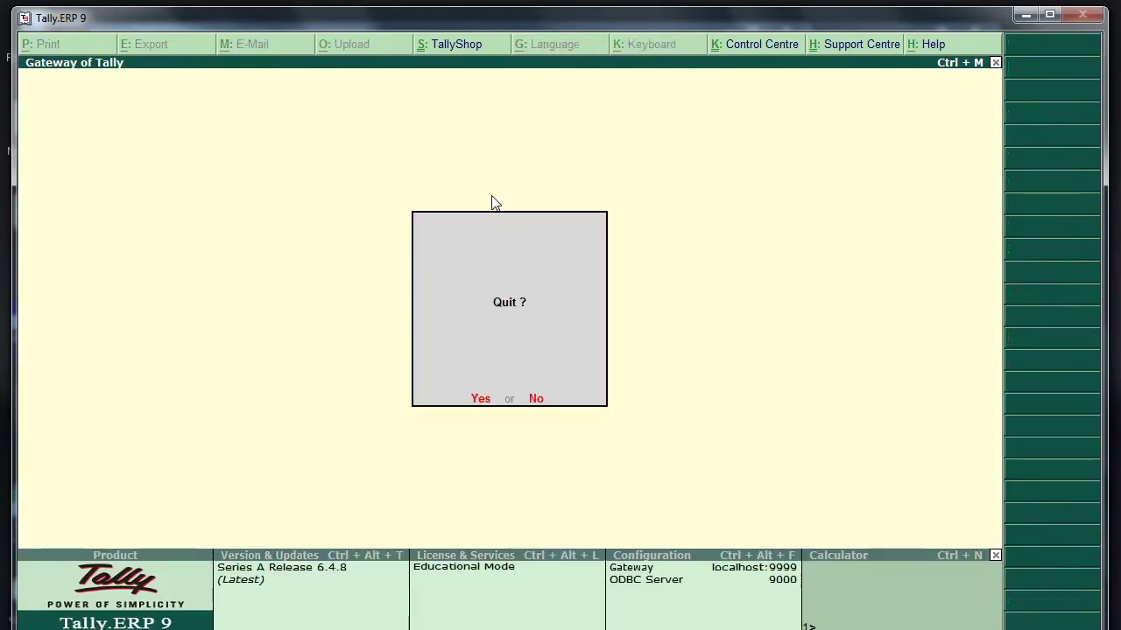
key("n")
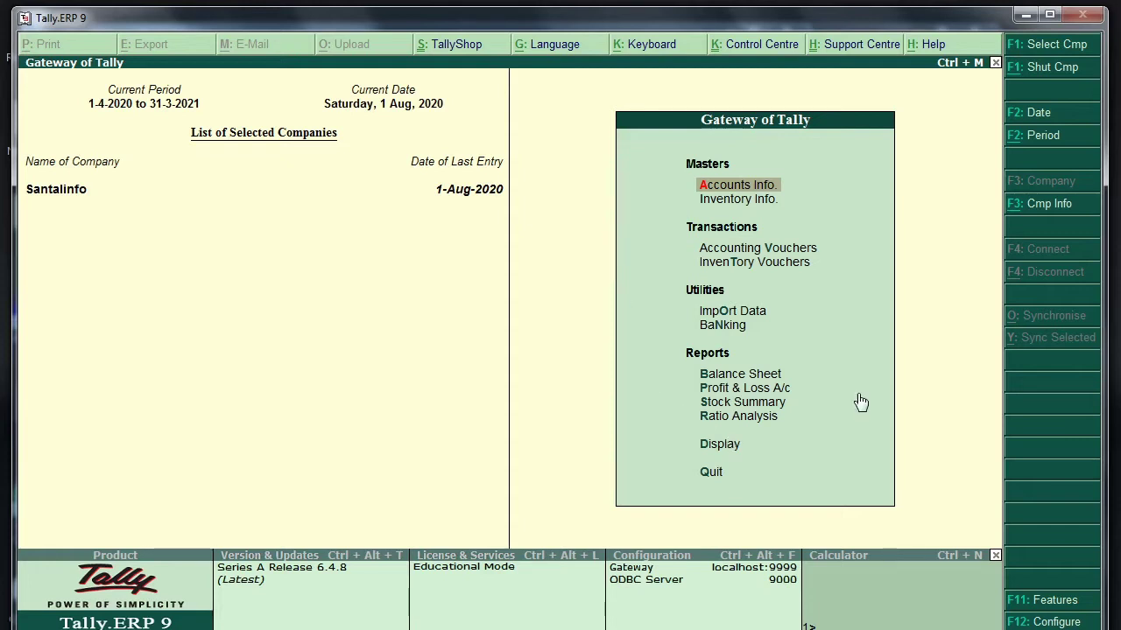
Display the Cash ledger's vouchers from the account books to check its balance.
key("Down")
key("Down")
key("Down")
key("Down")
key("Down")
key("Down")
key("Down")
key("Down")
key("Down")
key("Down")
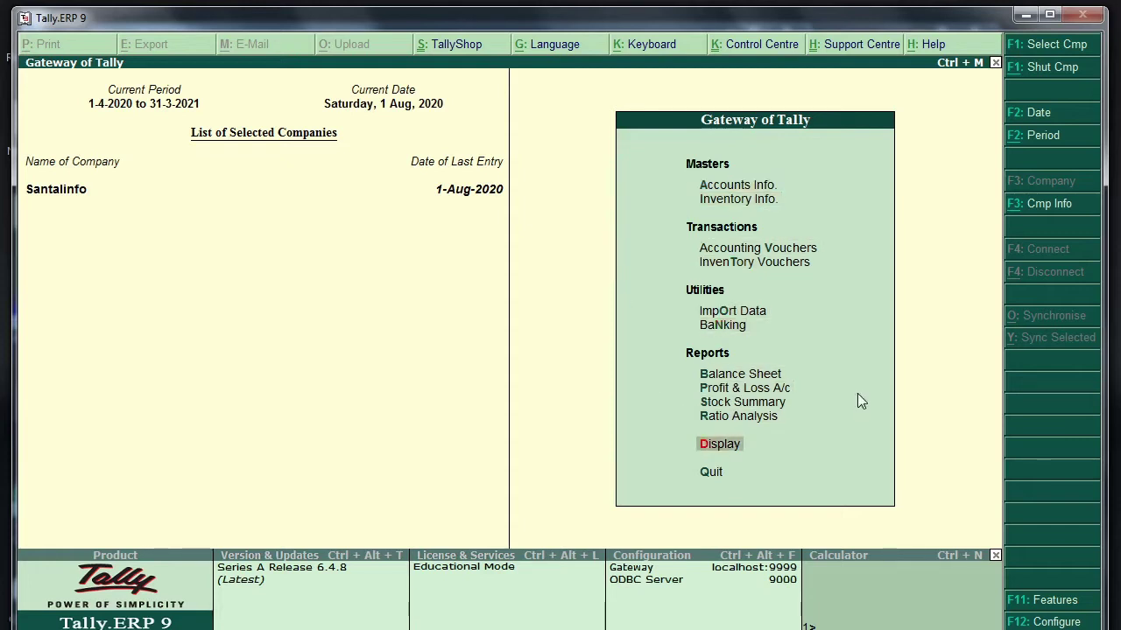
key("Return")
key("Down")
key("Down")
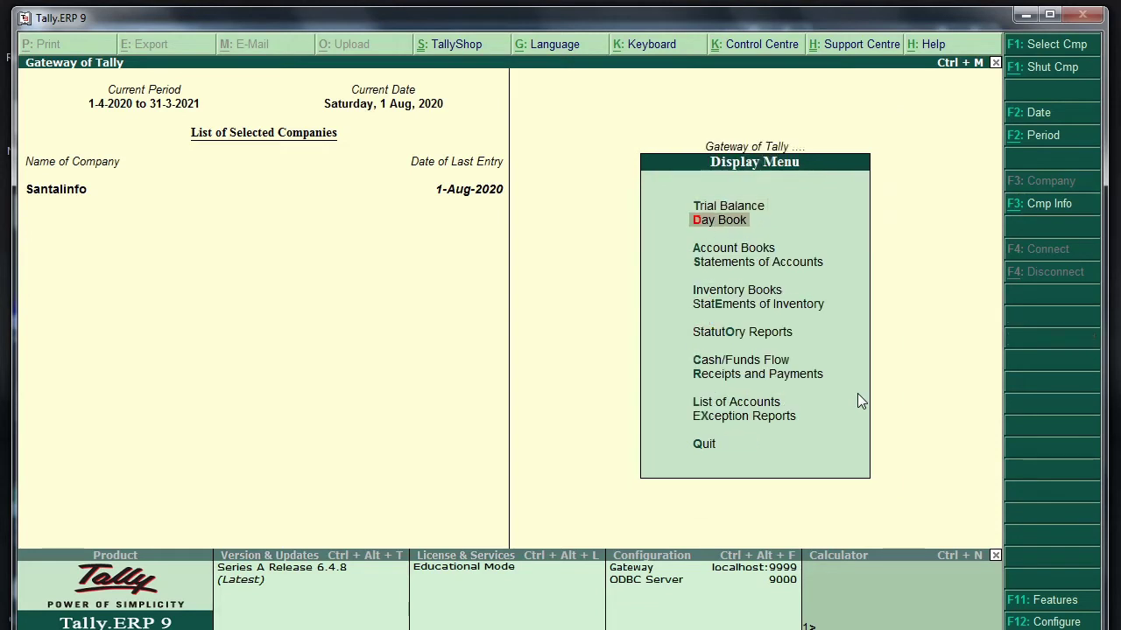
key("Return")
key("Down")
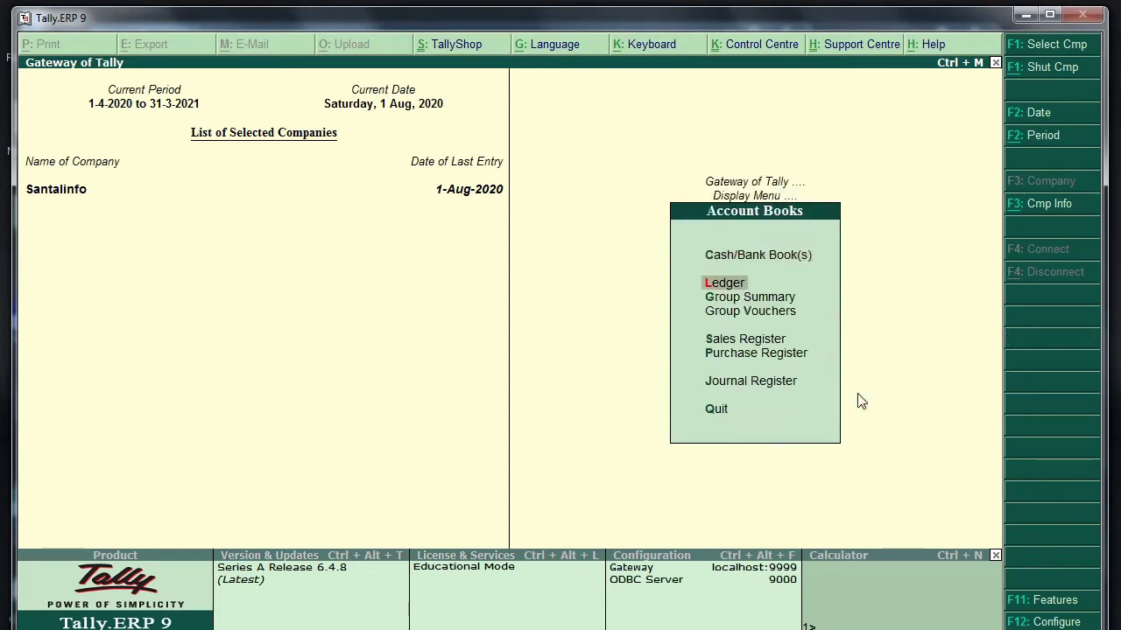
key("Return")
key("Down")
key("Down")
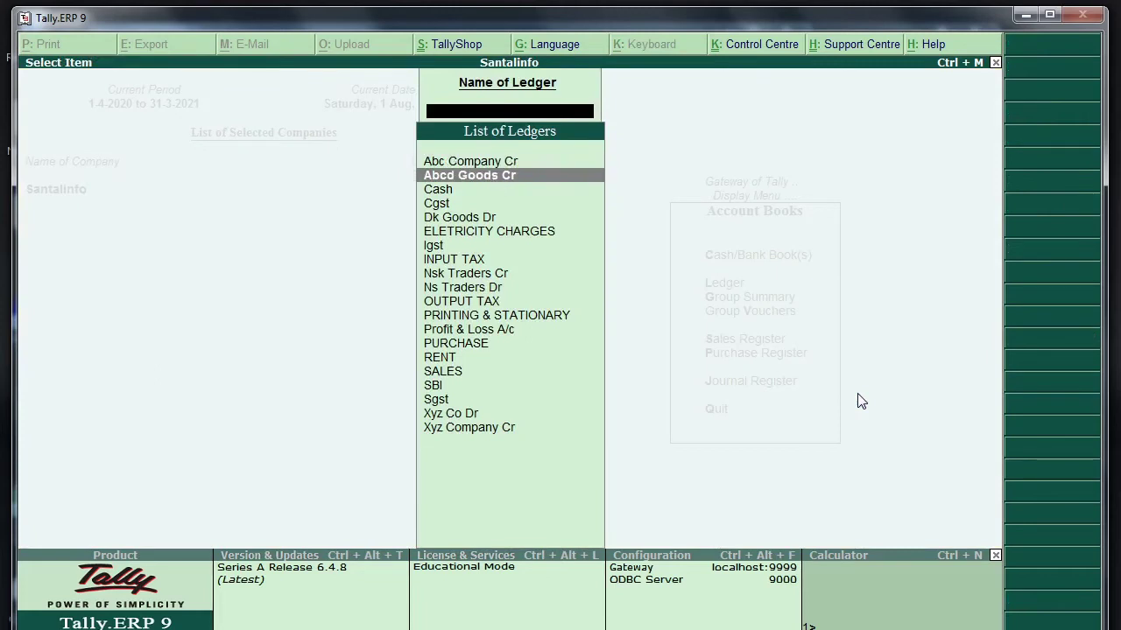
key("Return")
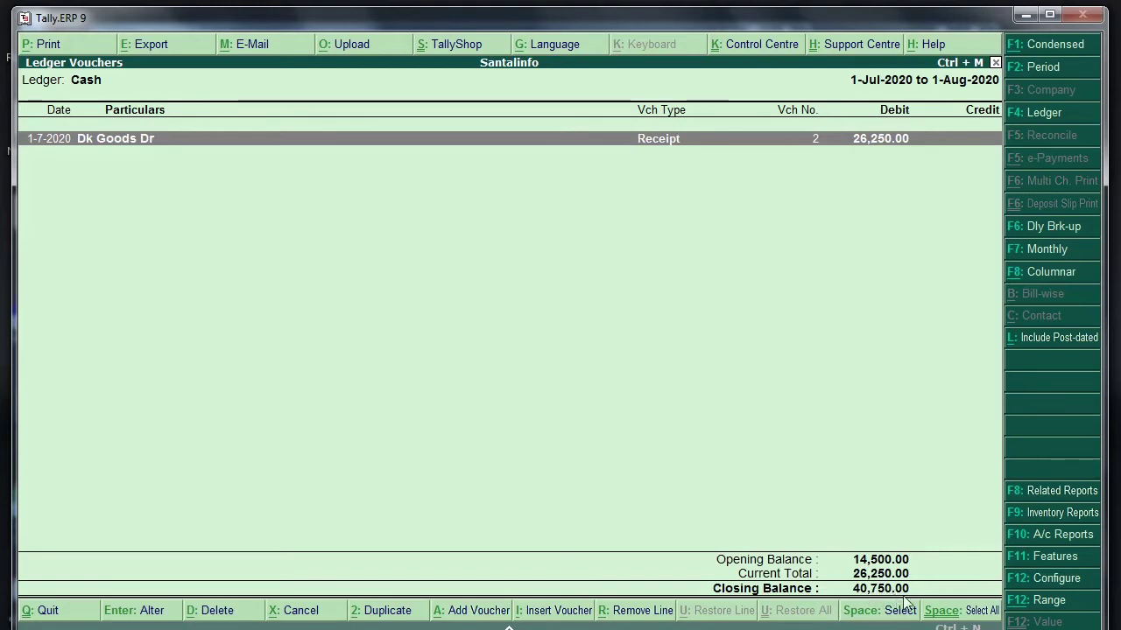
View the Cash ledger's monthly summary, and return to the Gateway of Tally.
key("F7")
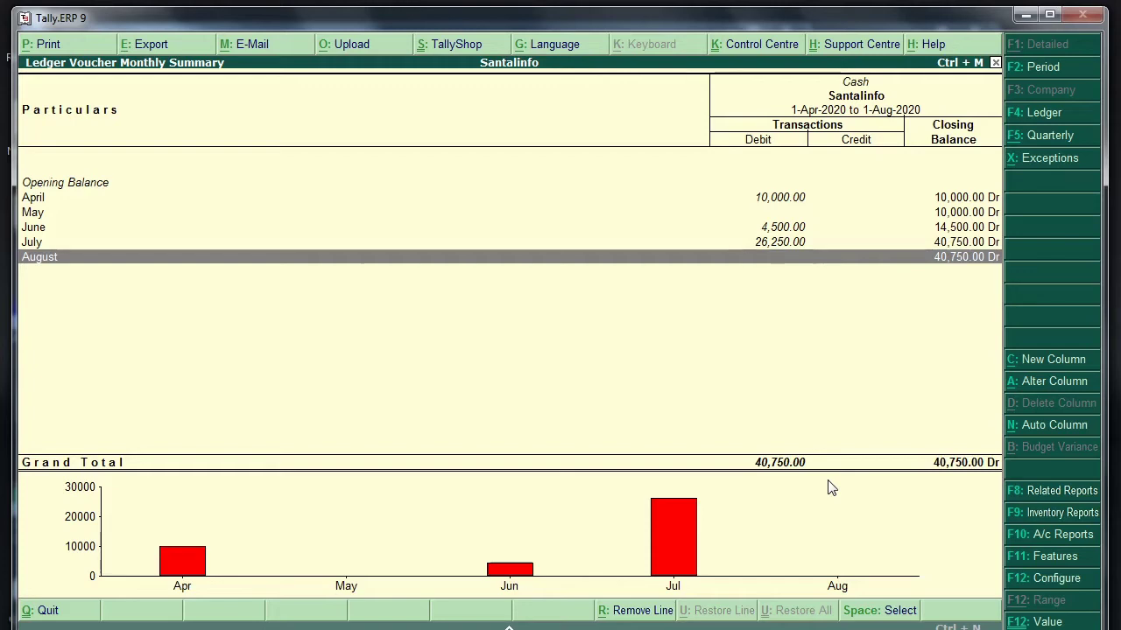
key("Escape")
key("Escape")
key("Escape")
key("Escape")
key("Escape")
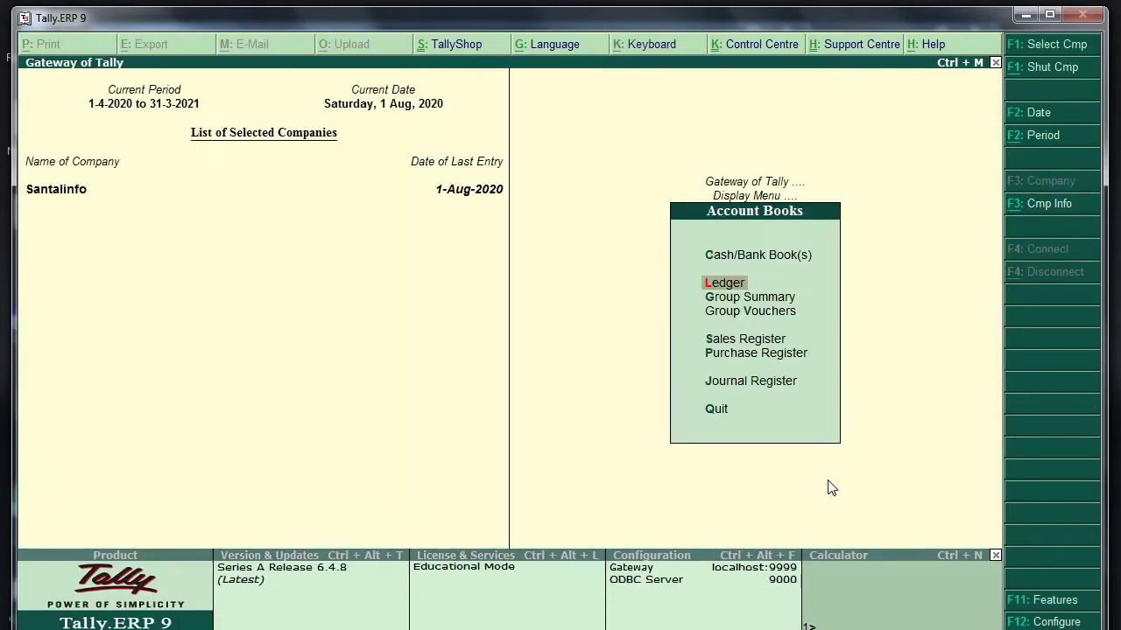
key("Escape")
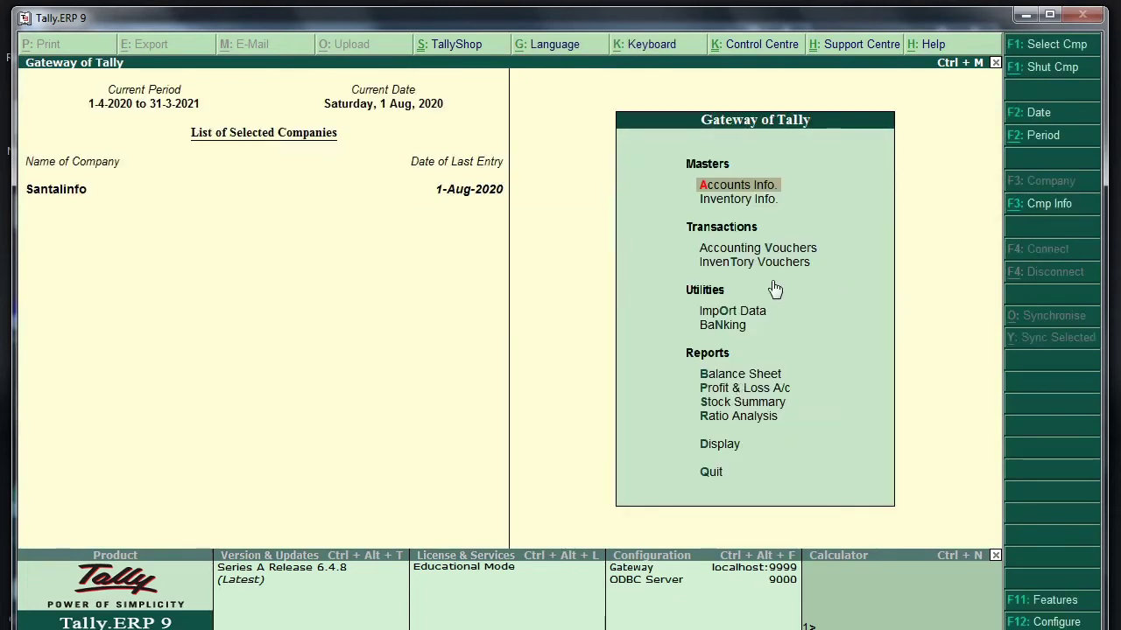
Start a contra voucher with SBI as the account and Cash as the particulars for 40,000.
key("v")
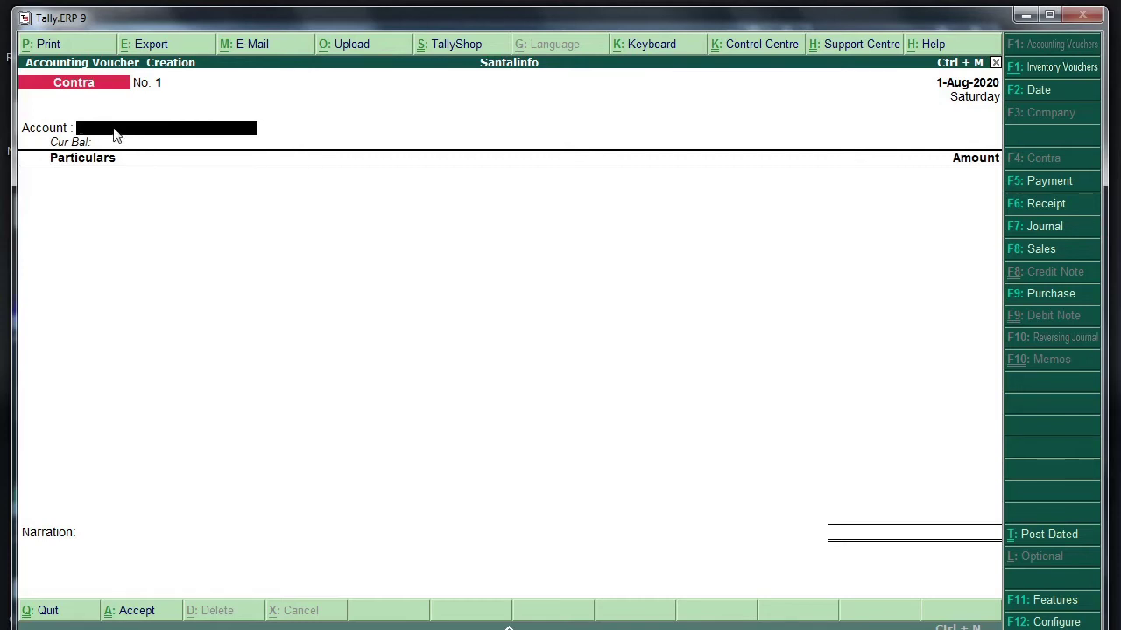
type("S")
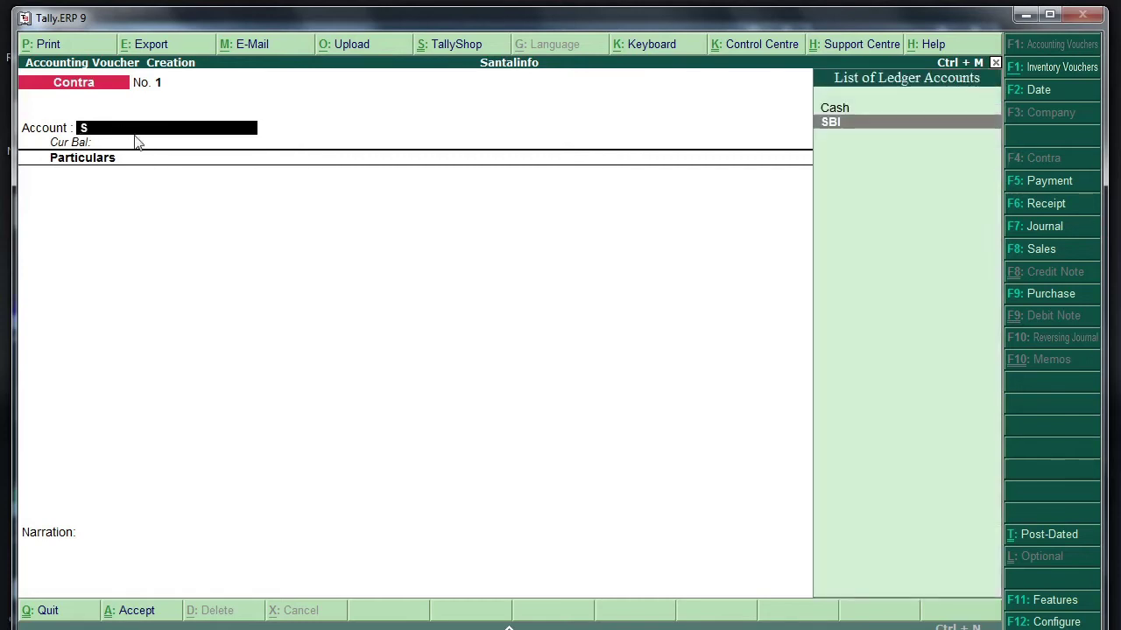
key("Return")
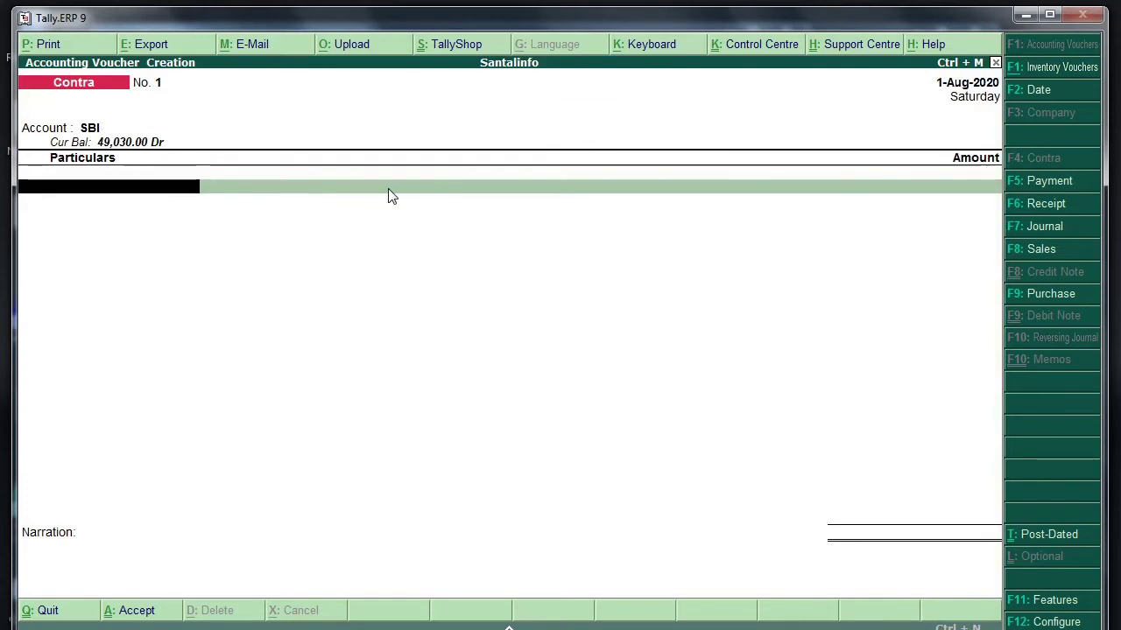
type("C")
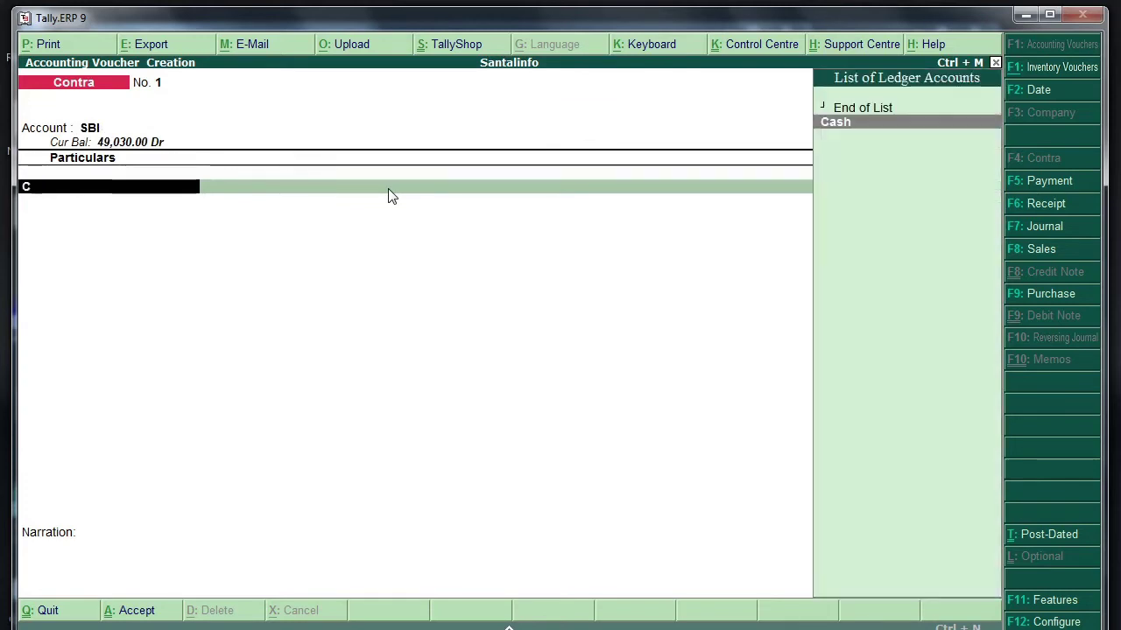
key("Return")
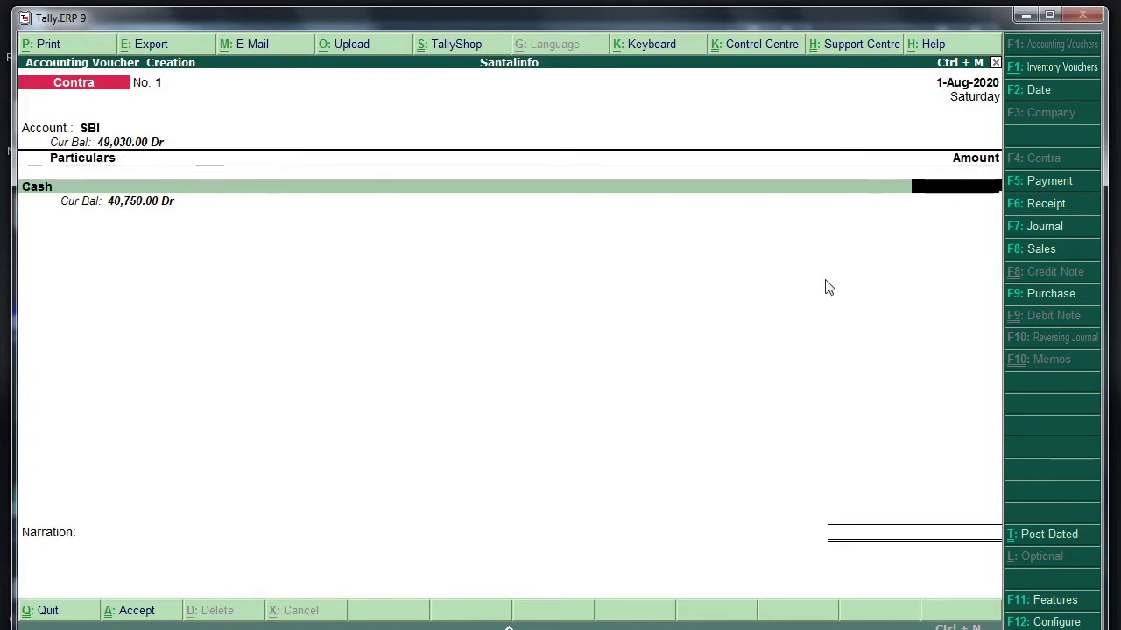
type("0000")
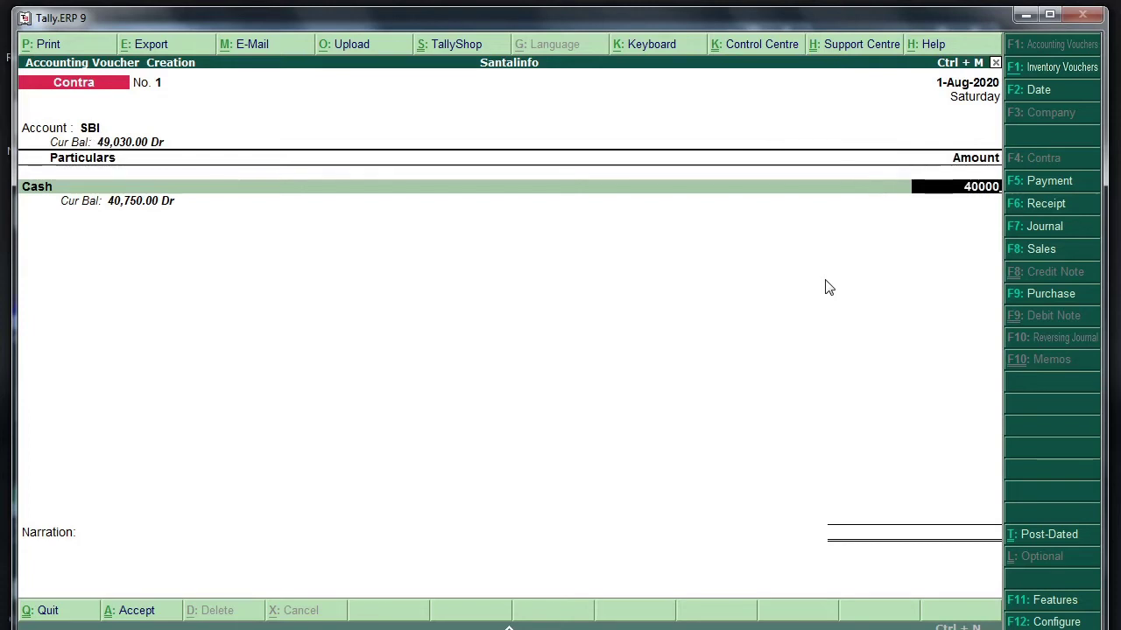
key("Return")
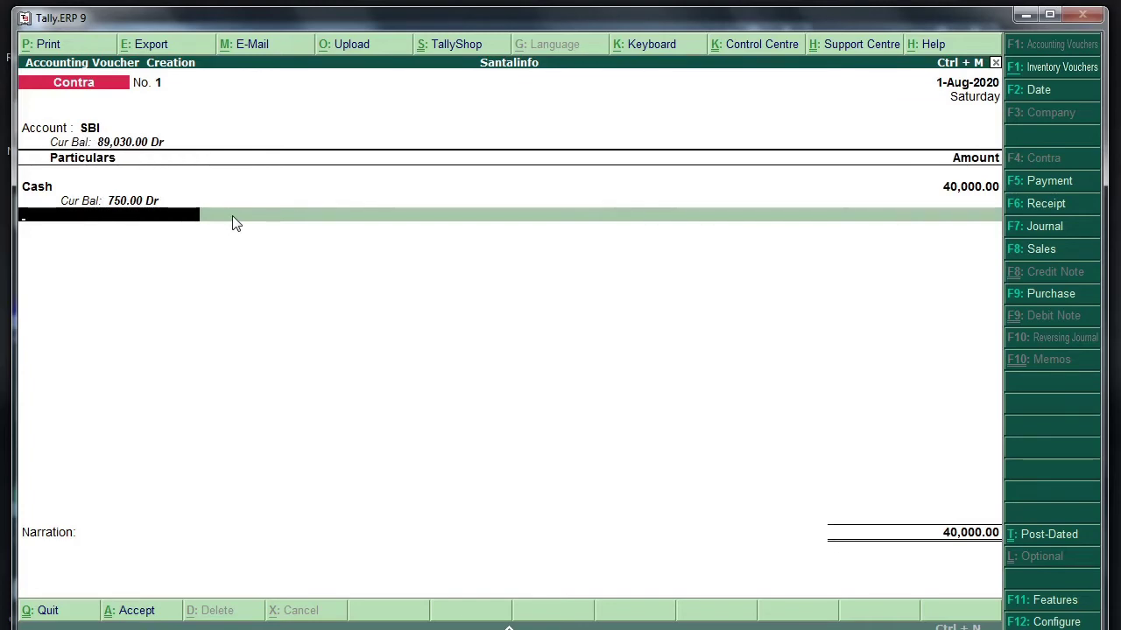
Complete the SBI bank allocation as a 40,000 cash transaction made up of 20 notes of 2000.
key("Return")
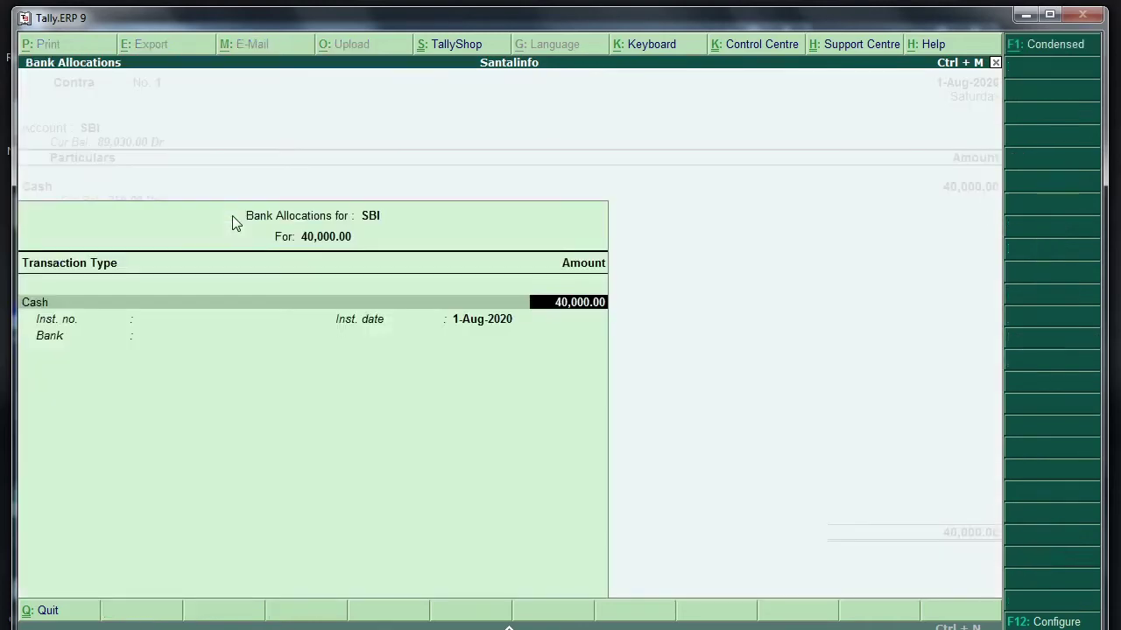
key("Return")
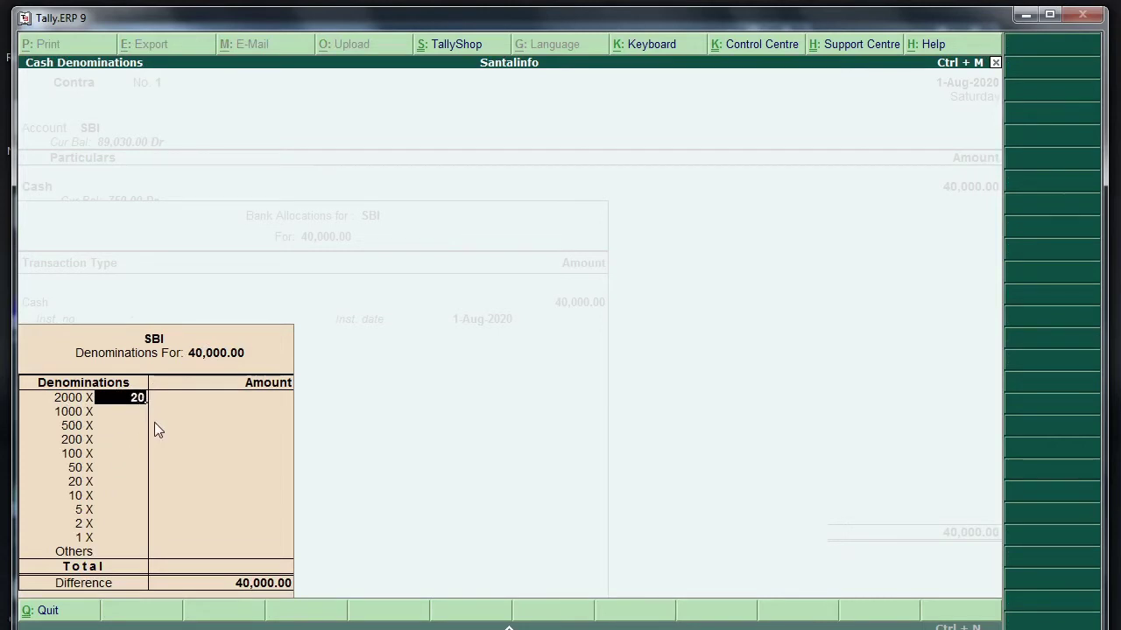
key("Return")
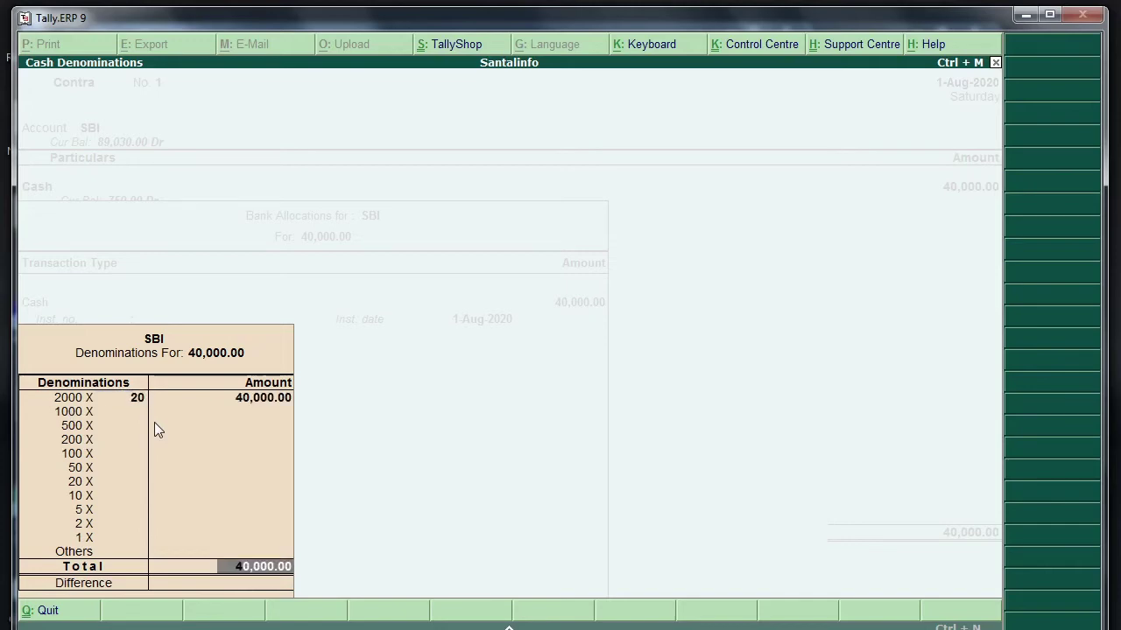
key("Return")
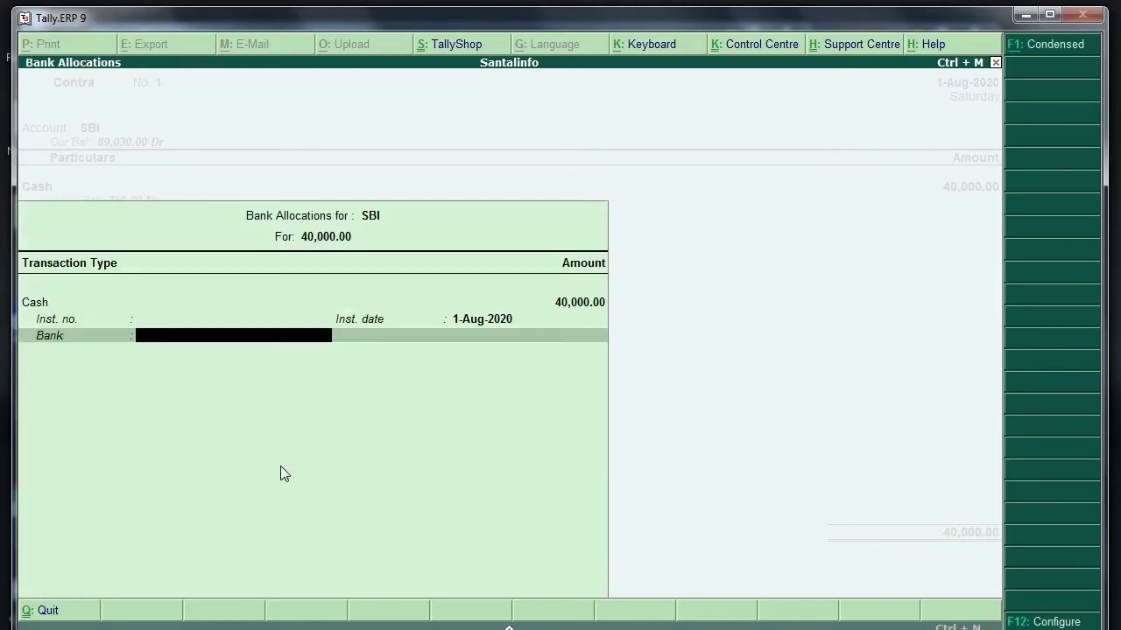
key("Return")
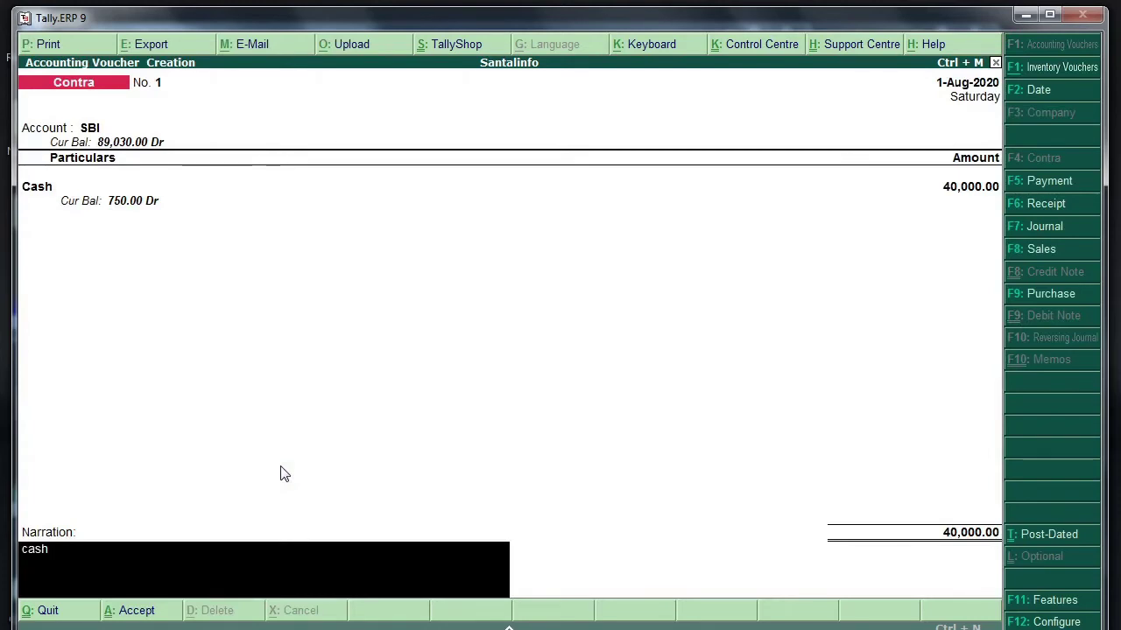
Enter the narration "cash deposited" and save the contra voucher.
type("cash dep")
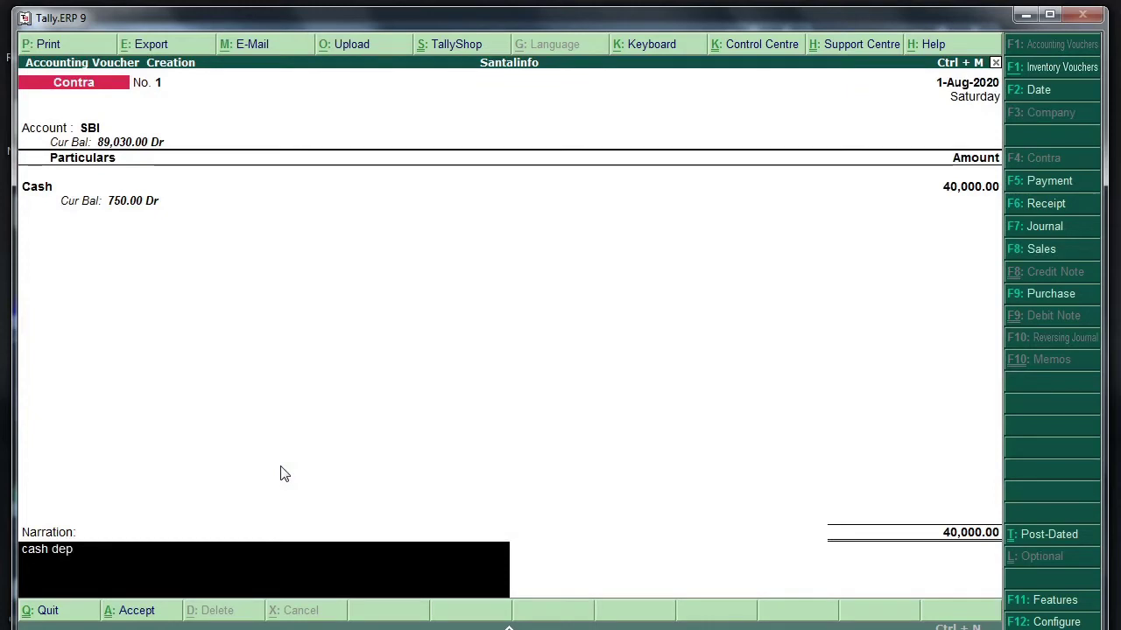
type("osited")
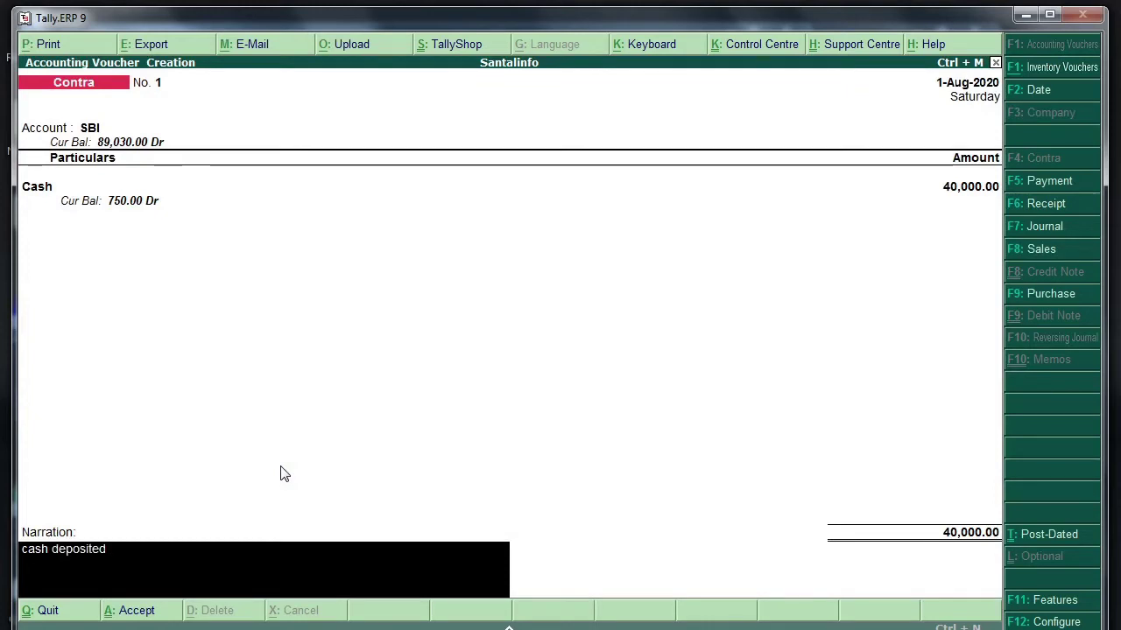
key("Return")
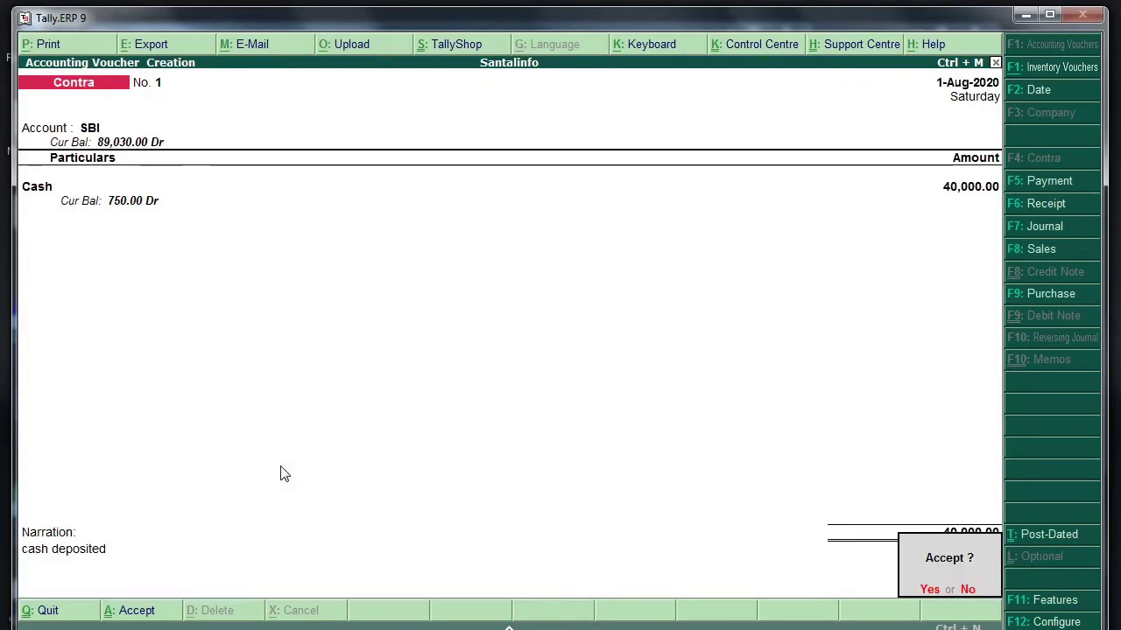
key("Return")
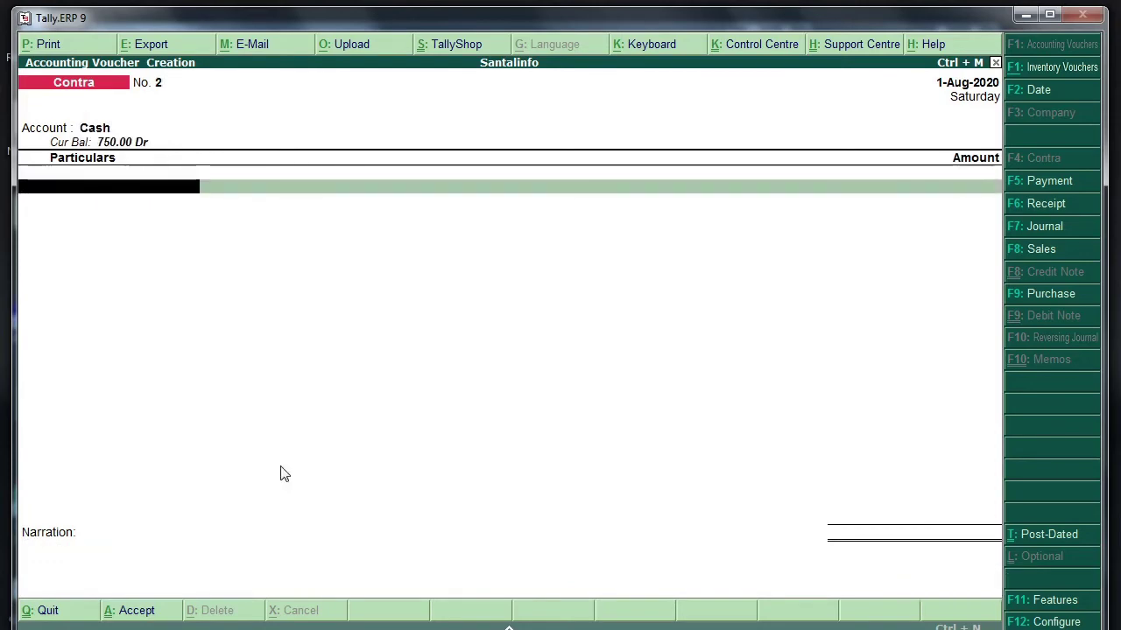
Leave voucher entry and open the Cash ledger's vouchers from the account books.
key("Escape")
key("Return")
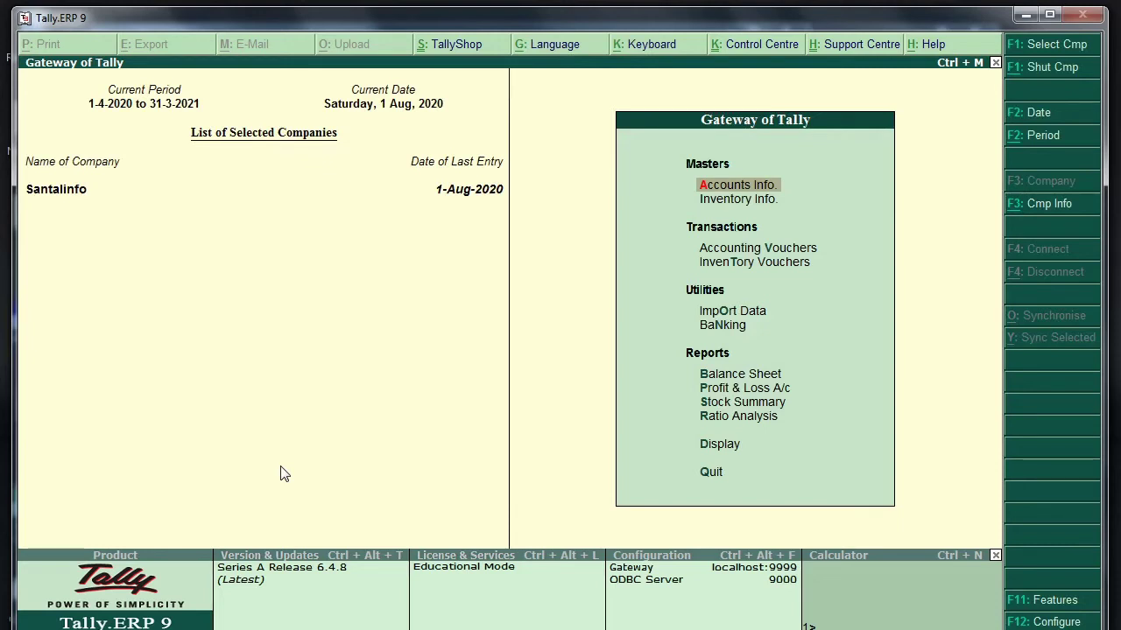
left_click(718, 448)
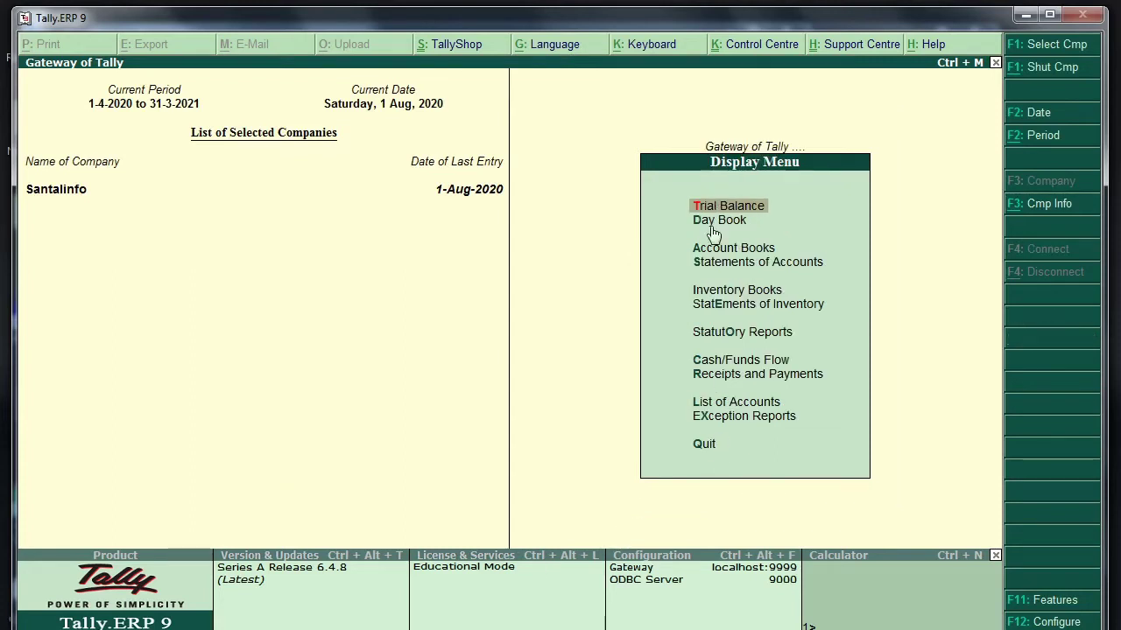
left_click(751, 251)
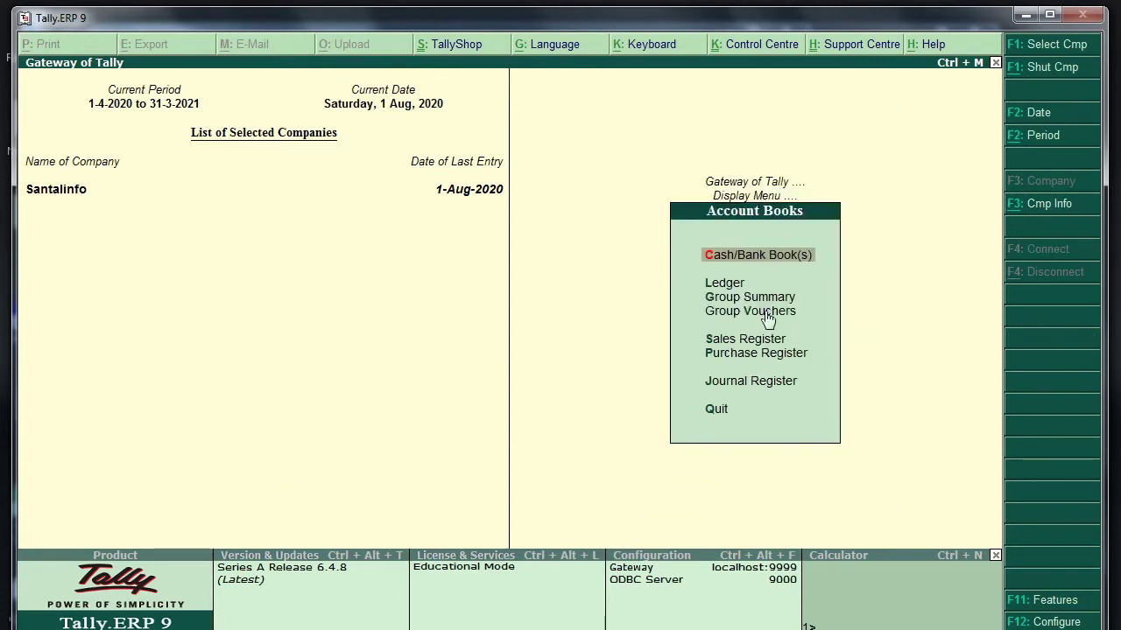
left_click(727, 284)
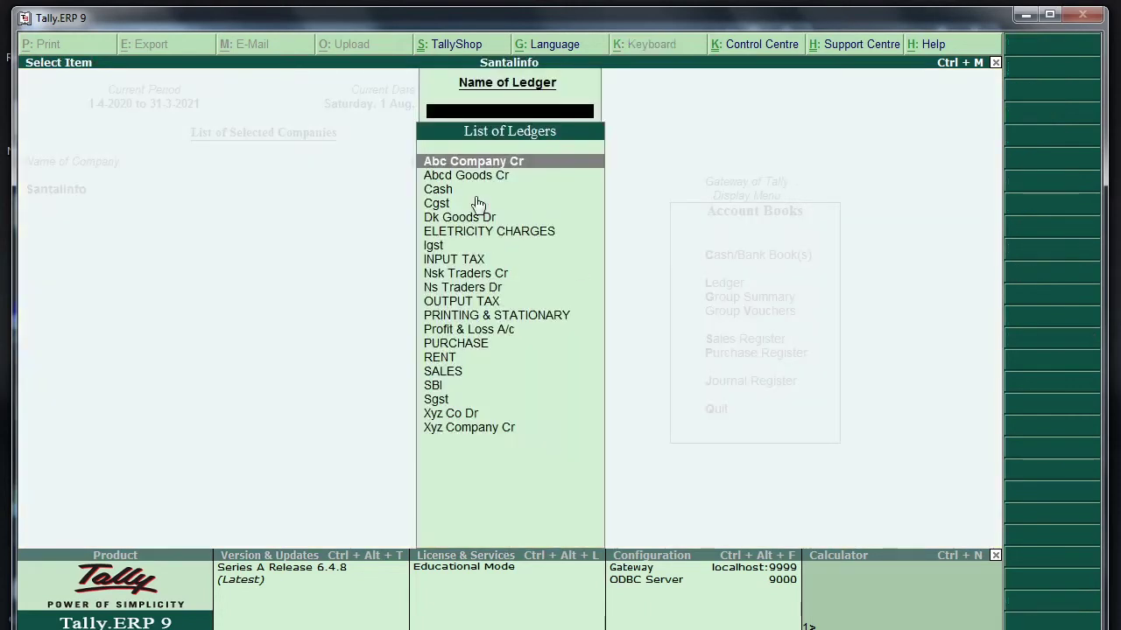
key("Down")
key("Down")
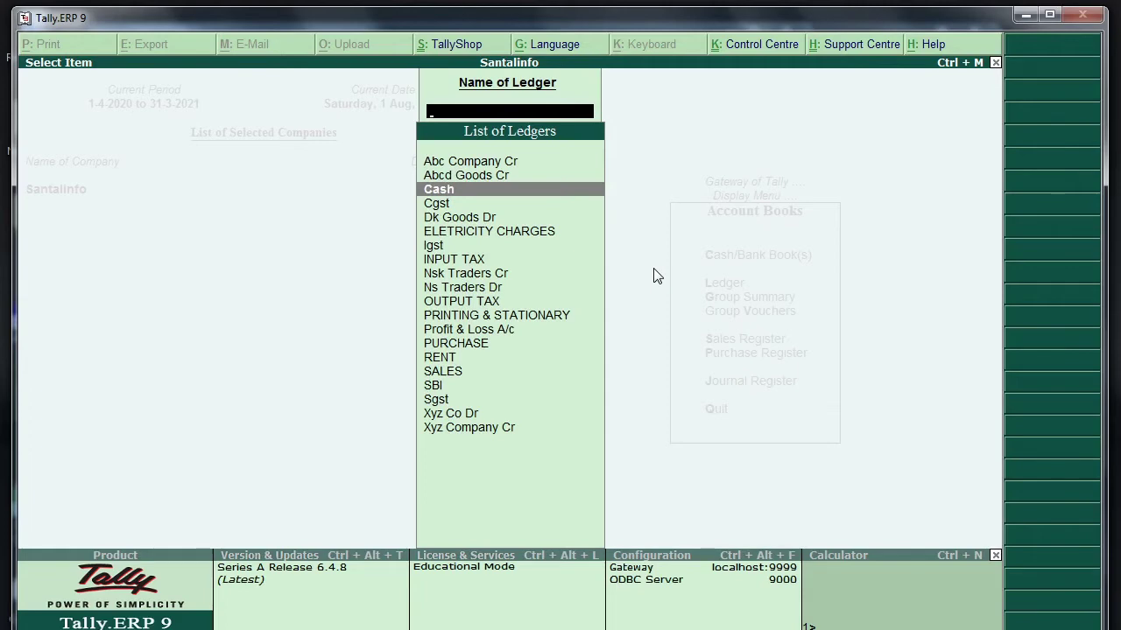
key("Return")
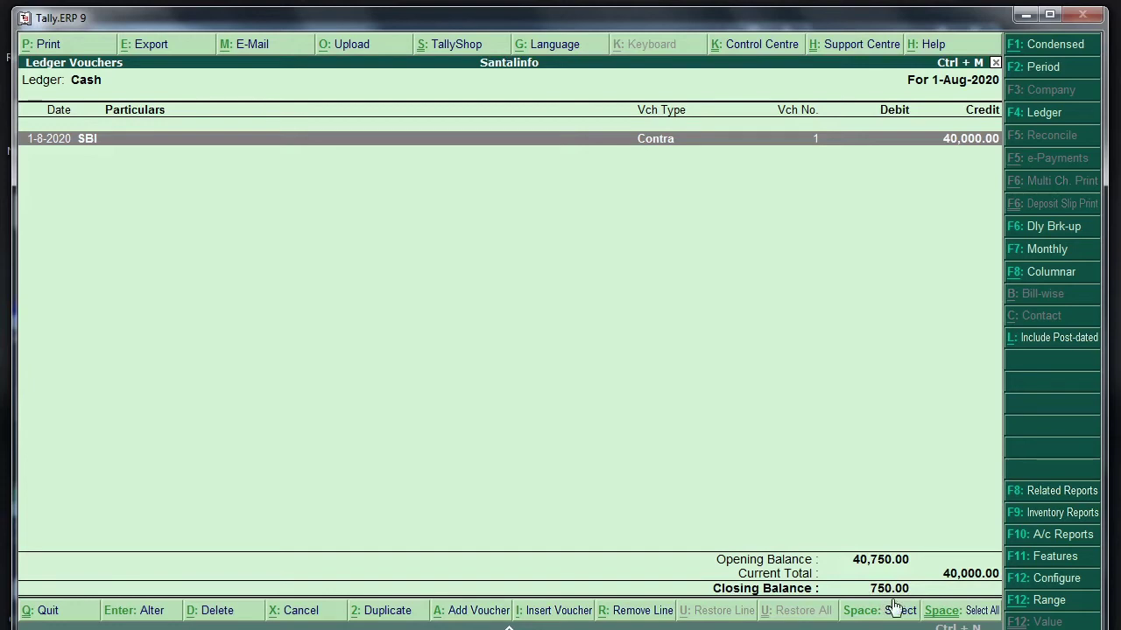
View the Cash ledger's monthly summary and August vouchers, and return to the list of ledgers.
key("F7")
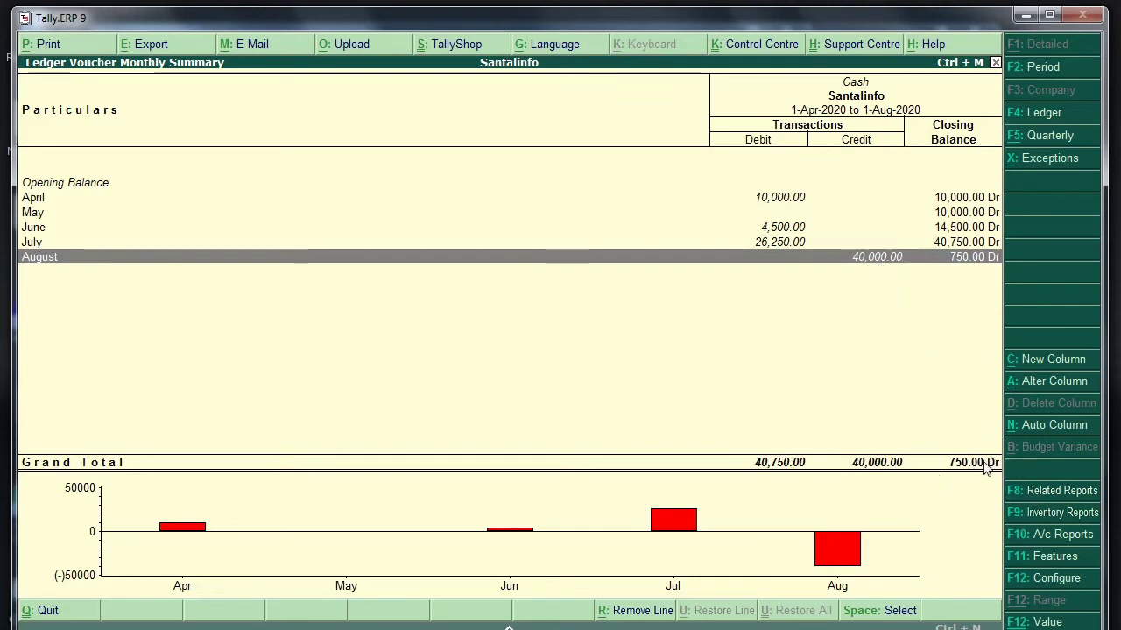
key("Return")
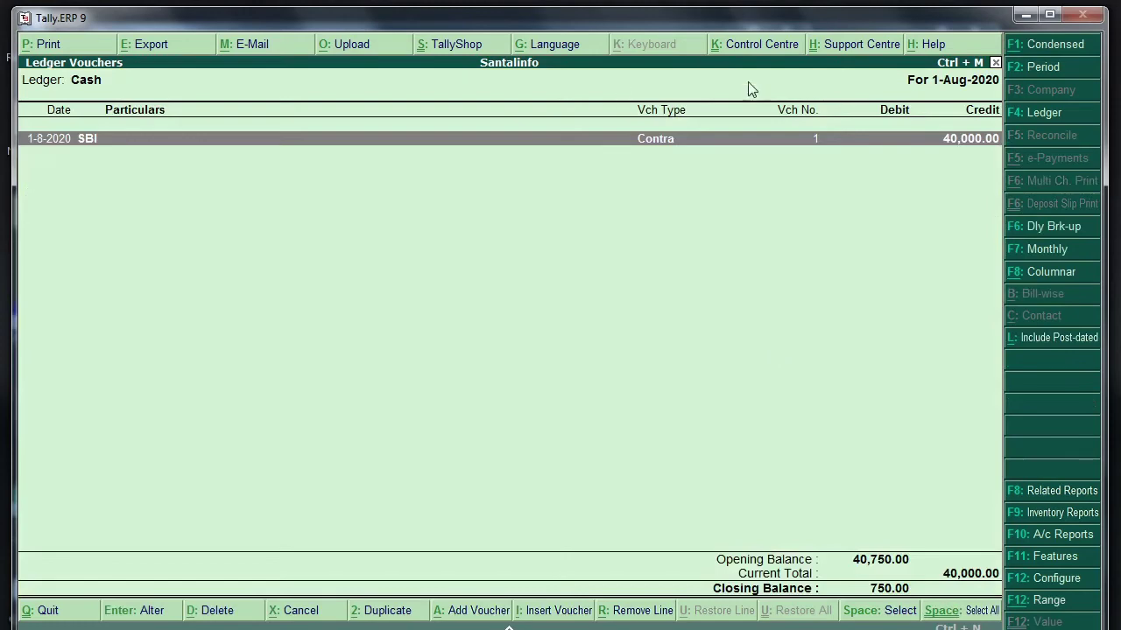
key("Escape")
key("Escape")
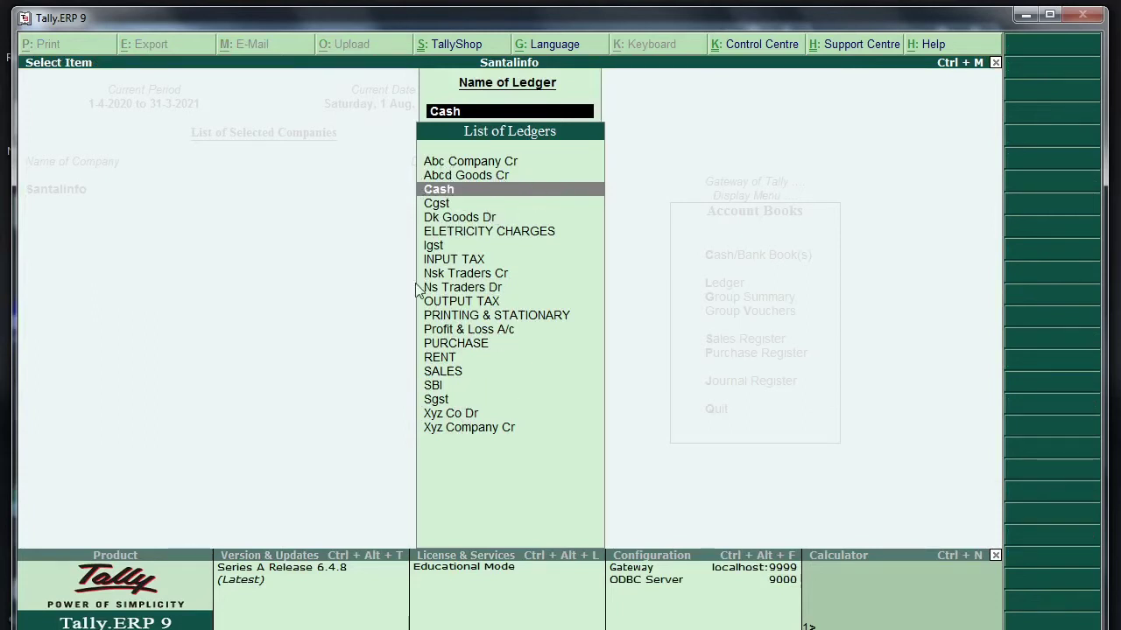
Open the SBI ledger's vouchers to review the bank entries for 1-Aug-2020.
key("Down")
key("Down")
key("Down")
key("Down")
key("Down")
key("Down")
key("Down")
key("Down")
key("Down")
key("Down")
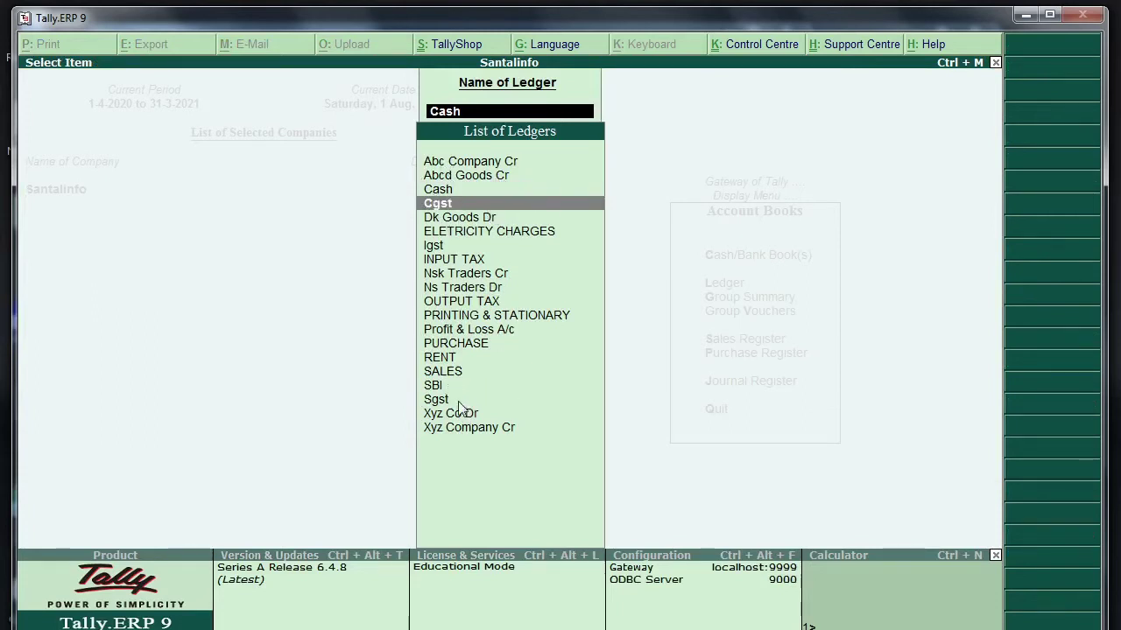
key("Down")
key("Down")
key("Down")
key("Down")
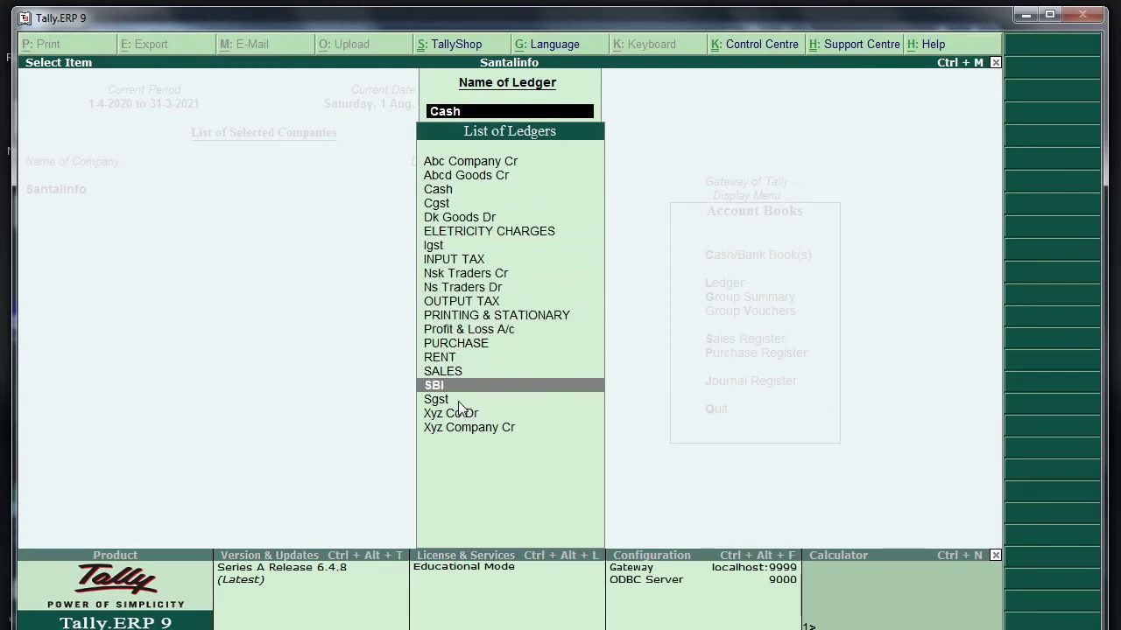
key("Return")
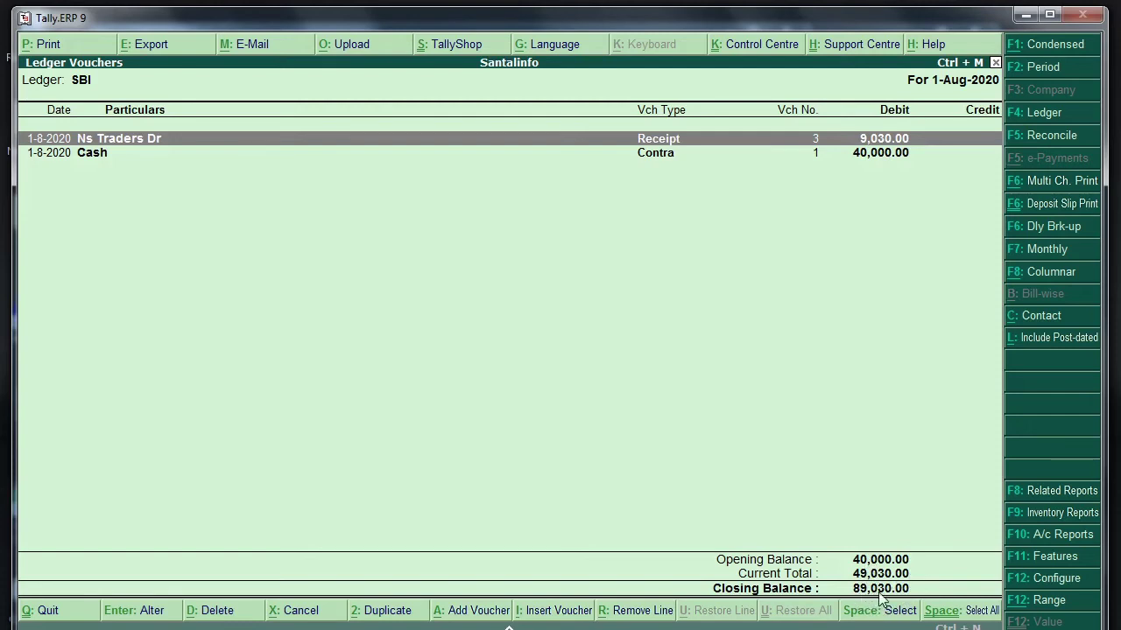
Check SBI's monthly summary and its August vouchers, and return to the Gateway of Tally.
key("Escape")
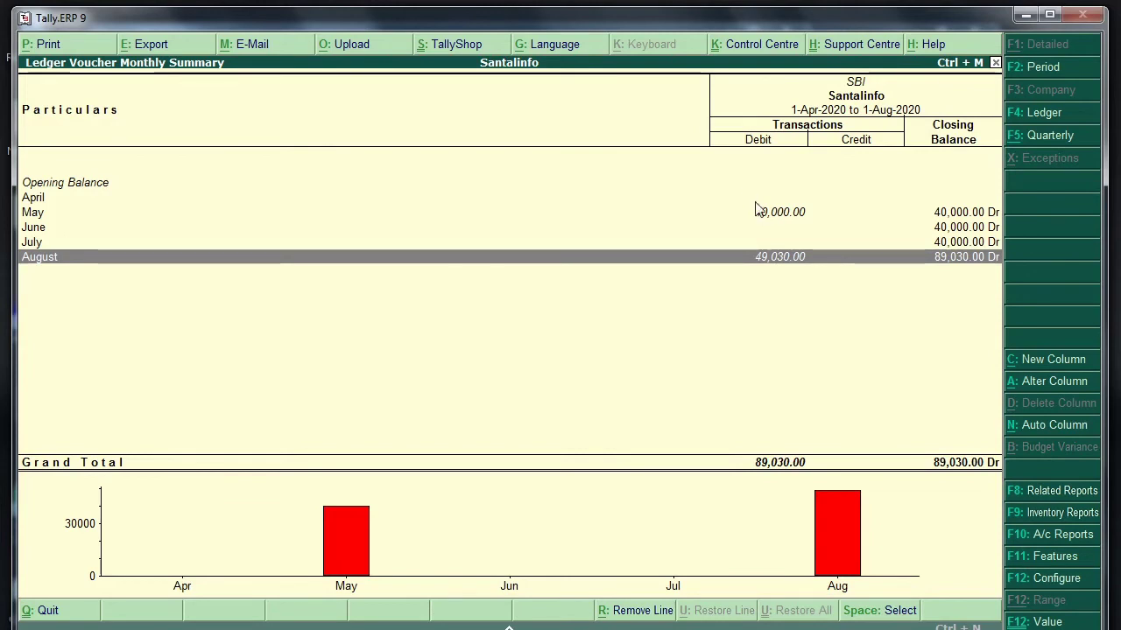
key("Up")
key("Up")
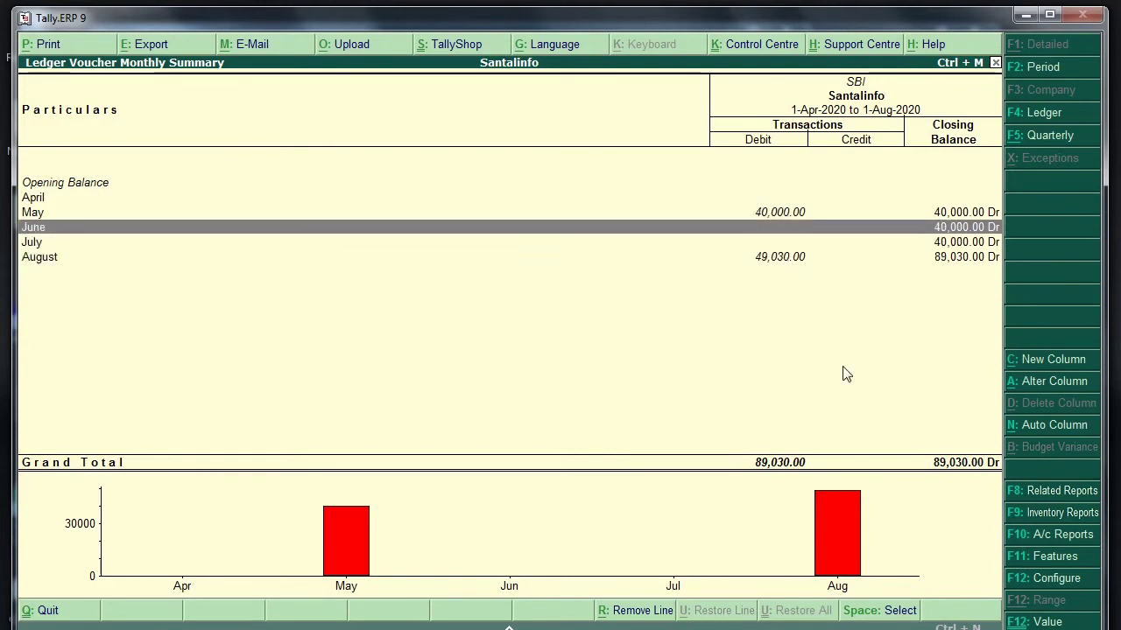
key("Down")
key("Down")
key("Return")
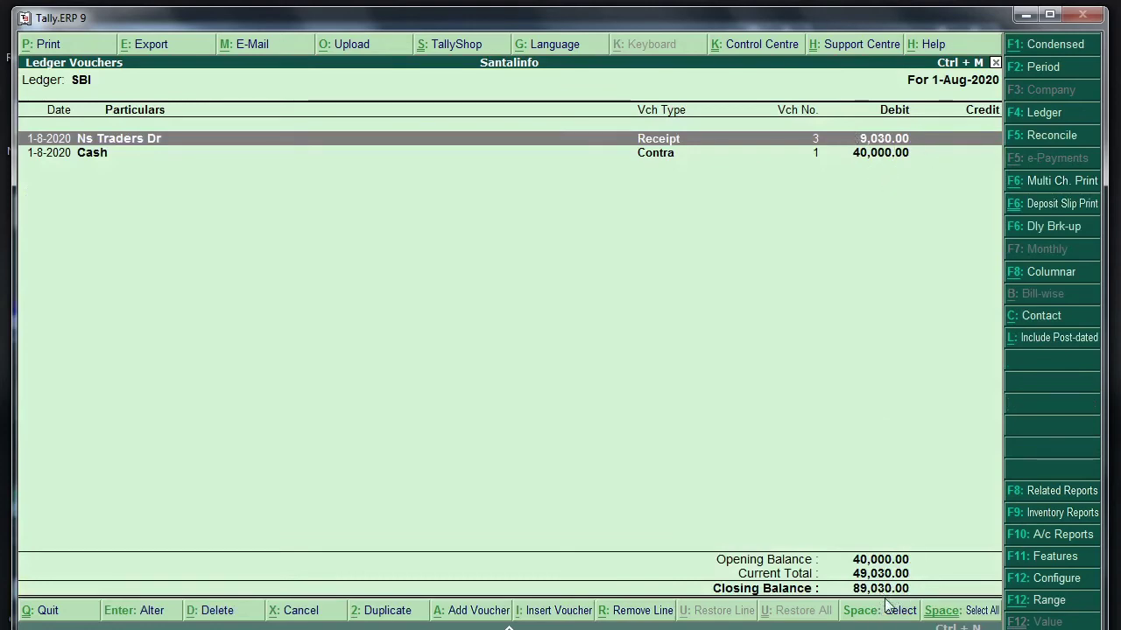
key("Escape")
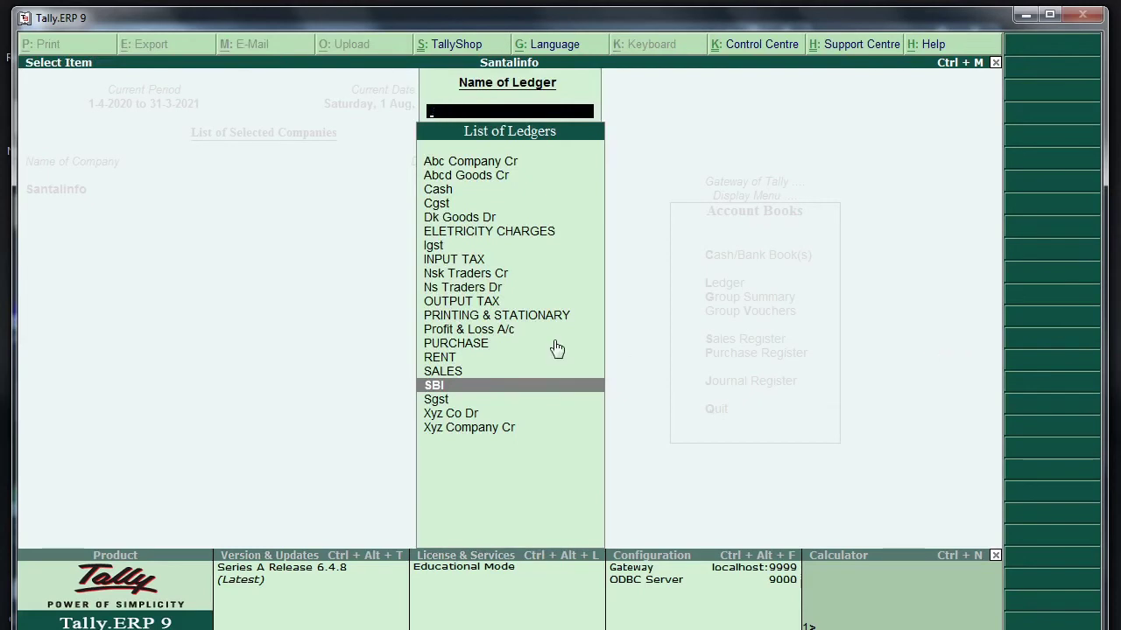
key("Escape")
key("Escape")
key("Escape")
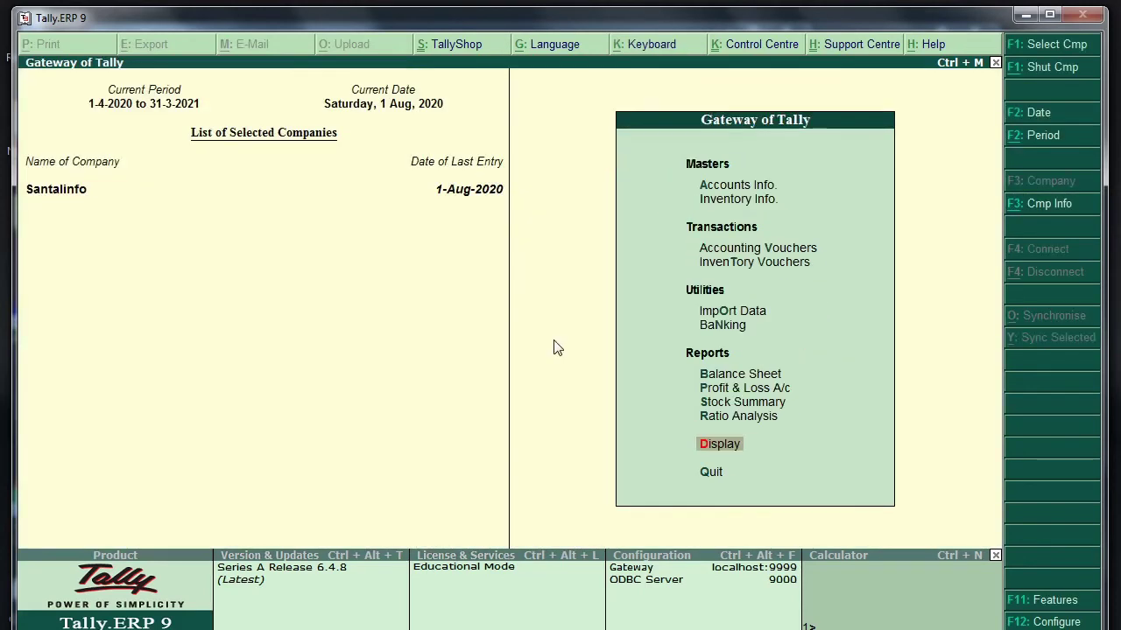
key("Escape")
key("Escape")
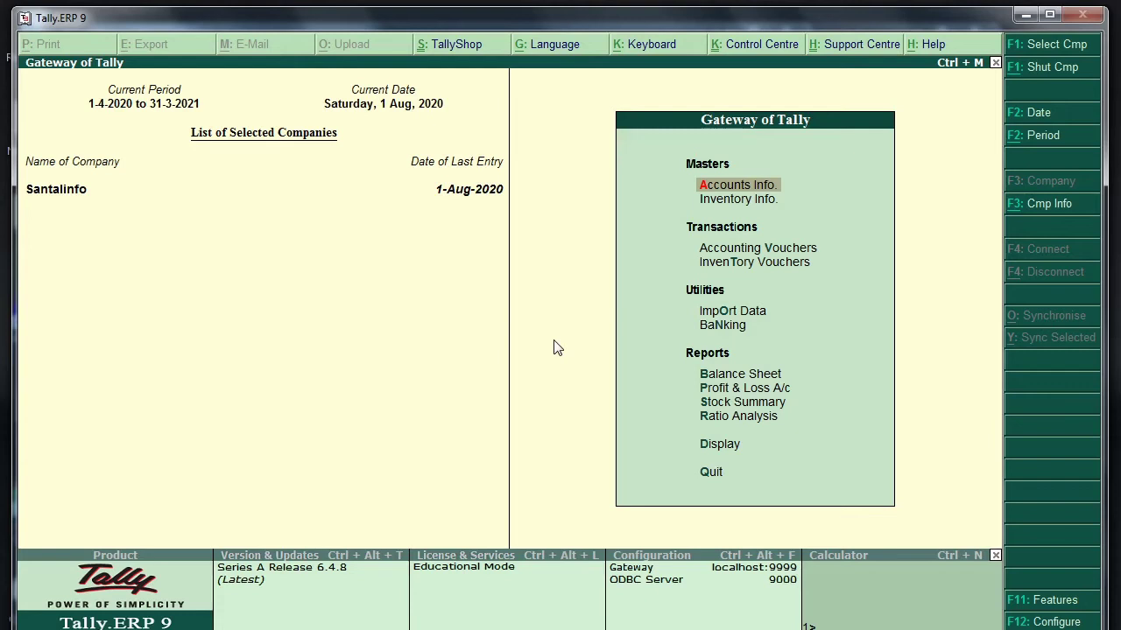
Start a contra voucher with Cash as the account and SBI as the particulars for 10,000.
key("v")
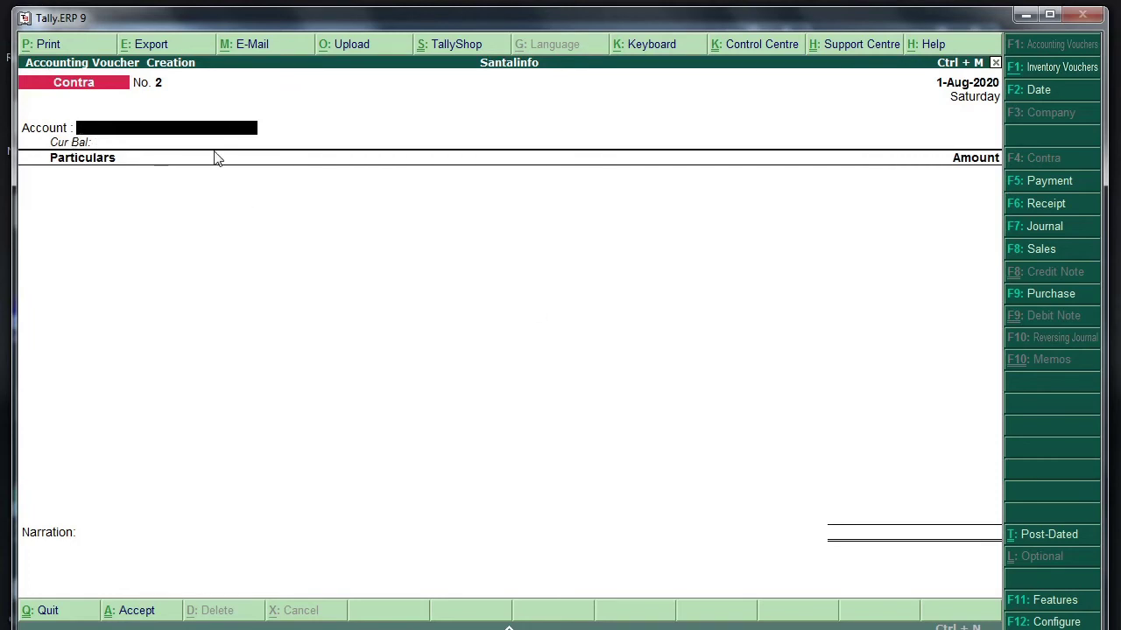
type("C")
key("Return")
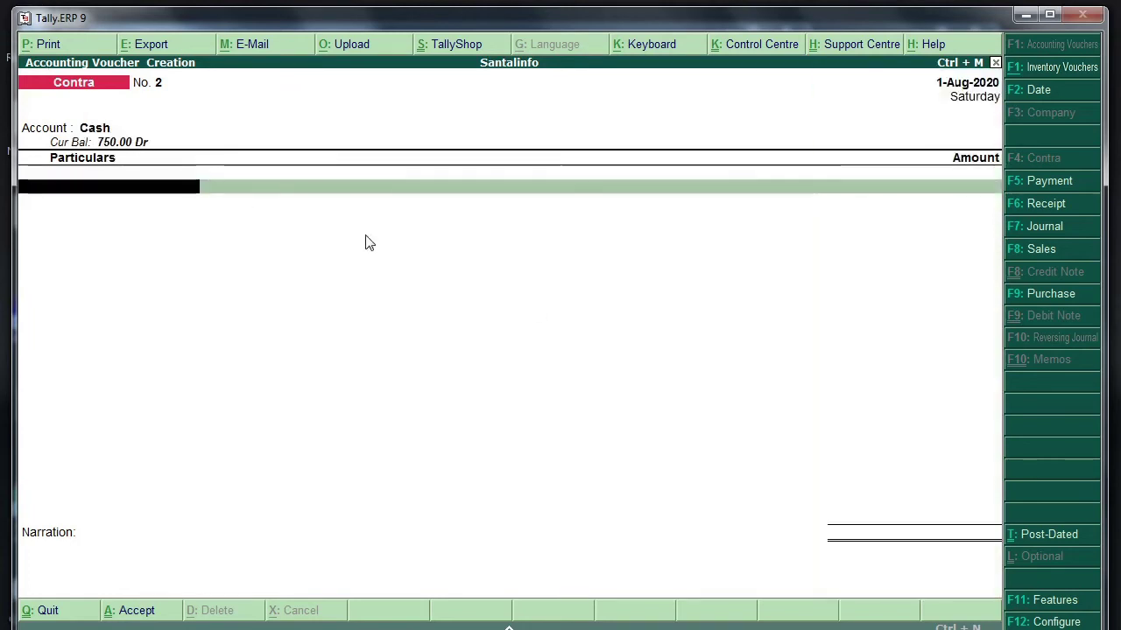
type("S")
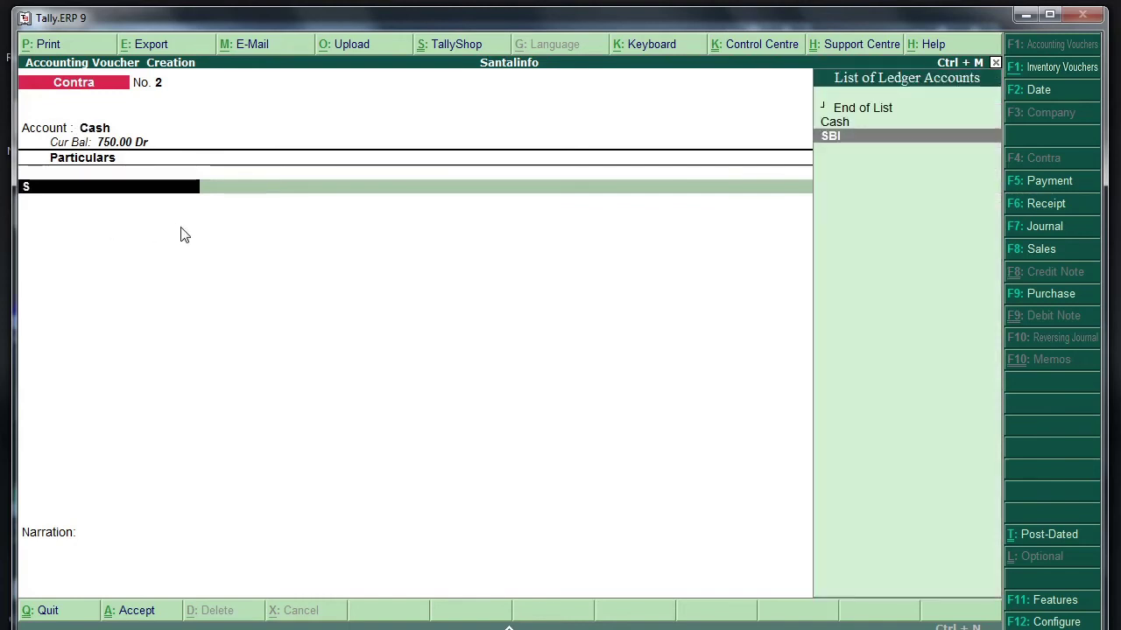
key("Return")
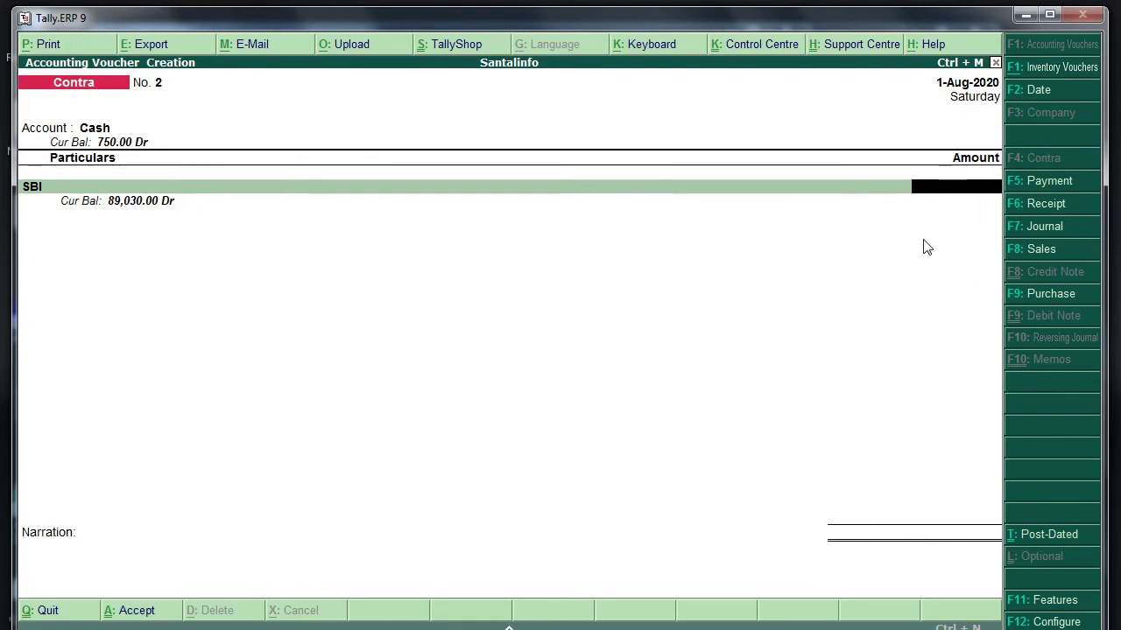
type("10000")
key("Return")
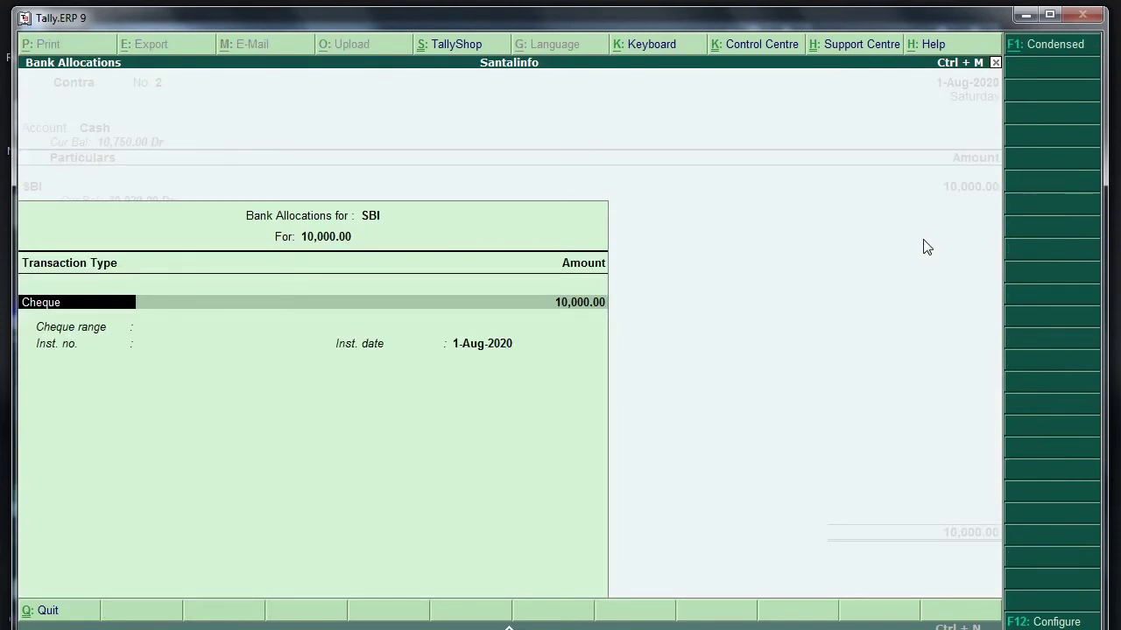
Complete the SBI bank allocation as a cheque with range Not Applicable, entering the cheque's instrument number.
key("1")
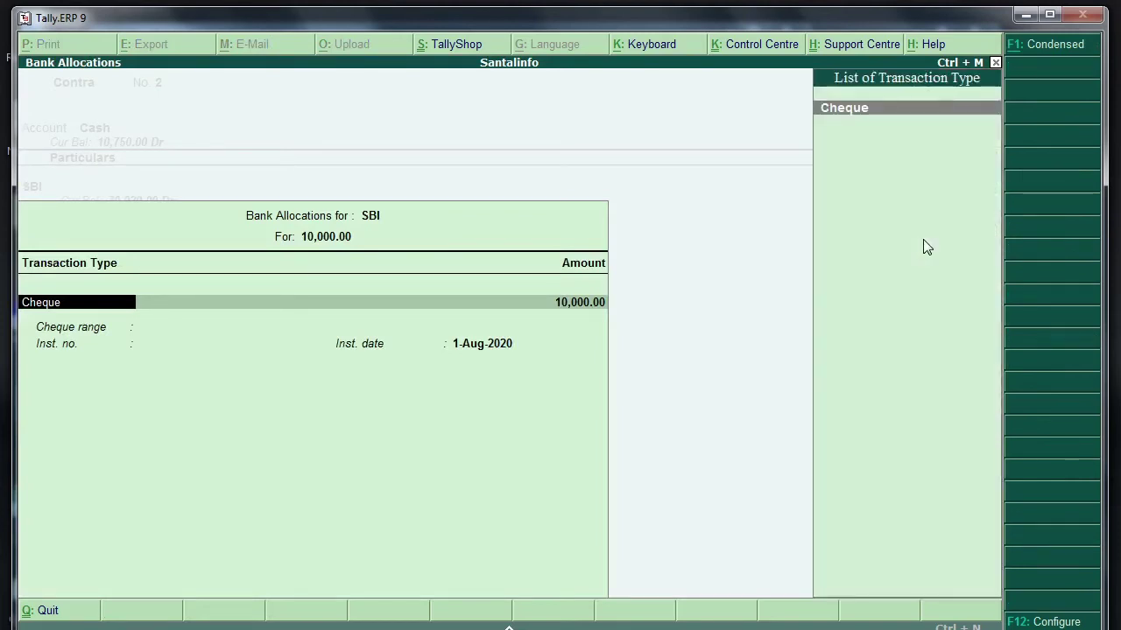
key("Return")
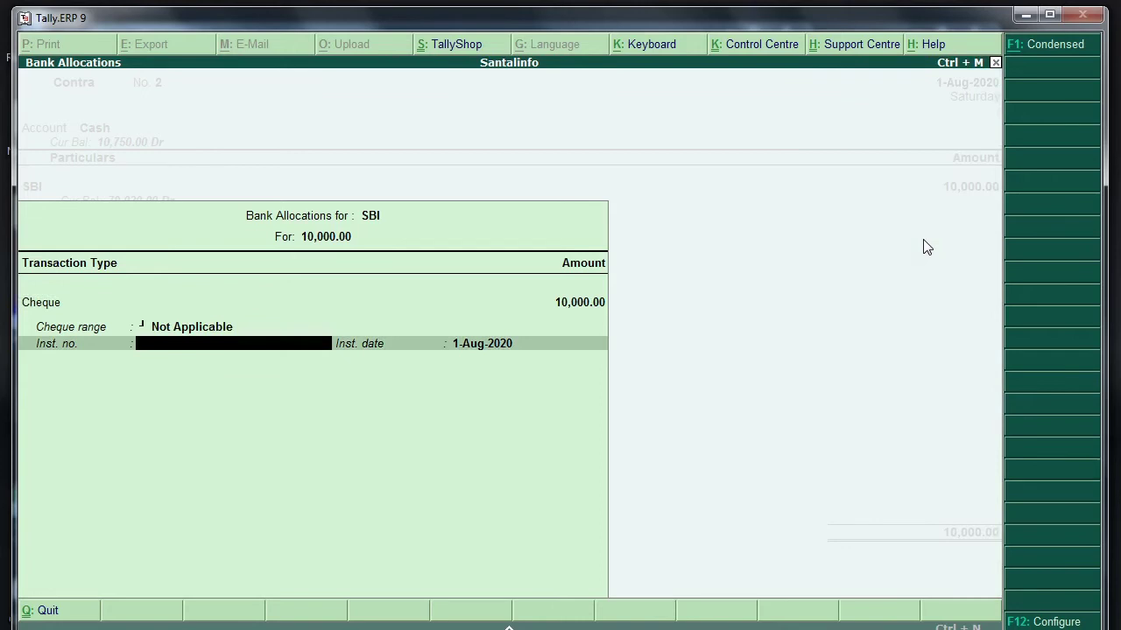
type("2345655")
key("Return")
key("Return")
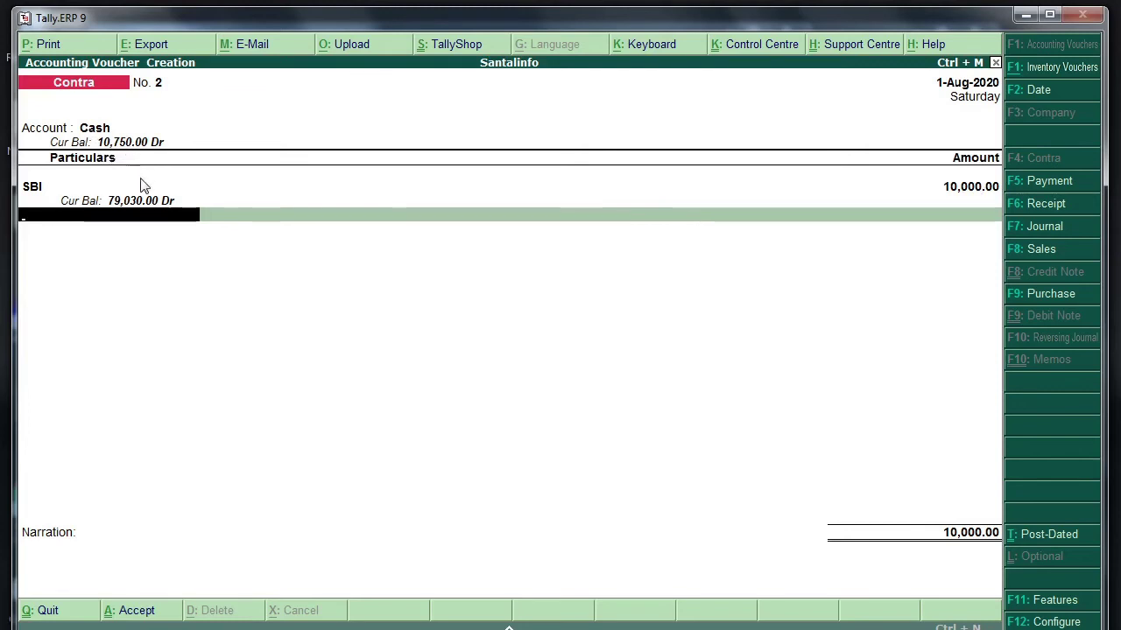
Finish the particulars, enter the narration "cash withdrawn", and save the contra voucher.
key("Return")
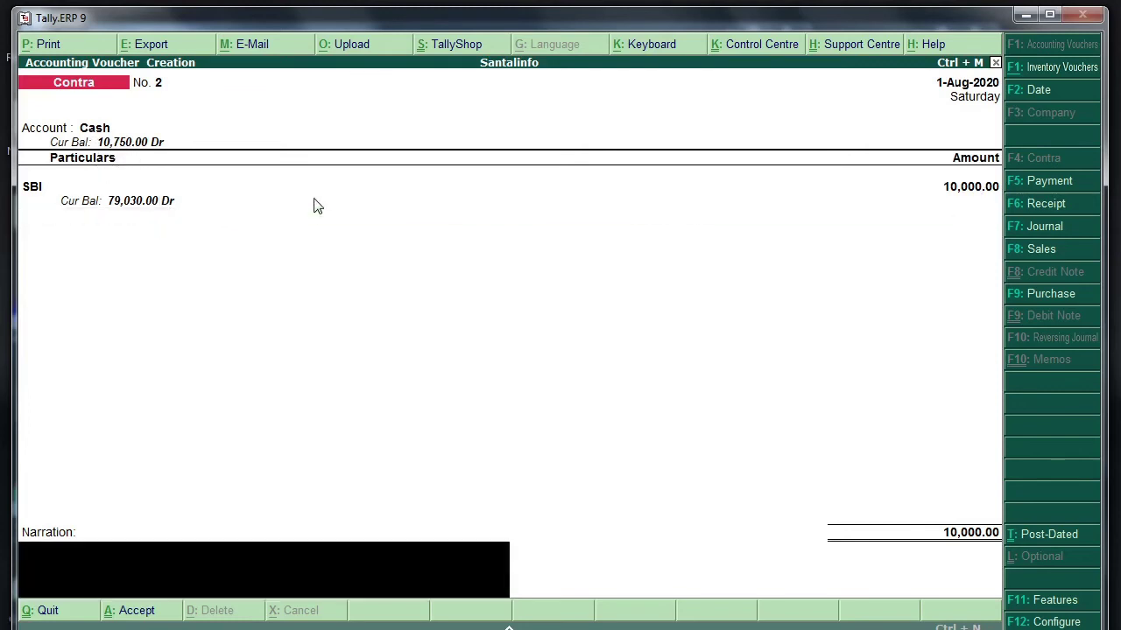
type("cash withdrawn")
key("Return")
key("Return")
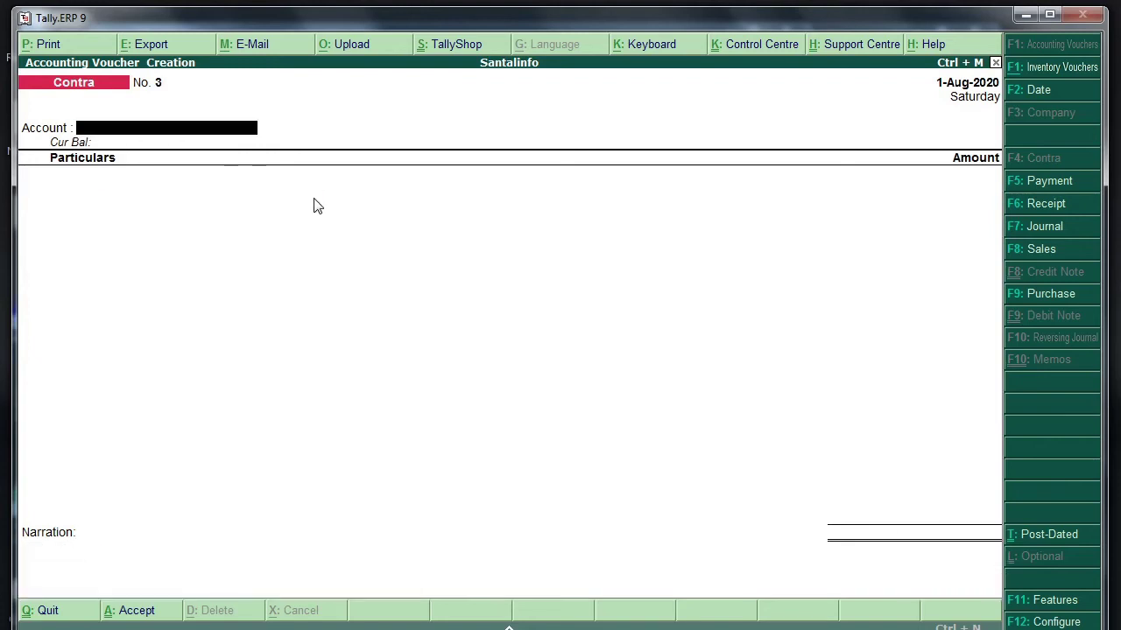
Quit voucher creation and open the Cash ledger's vouchers to check the cash withdrawal.
key("Escape")
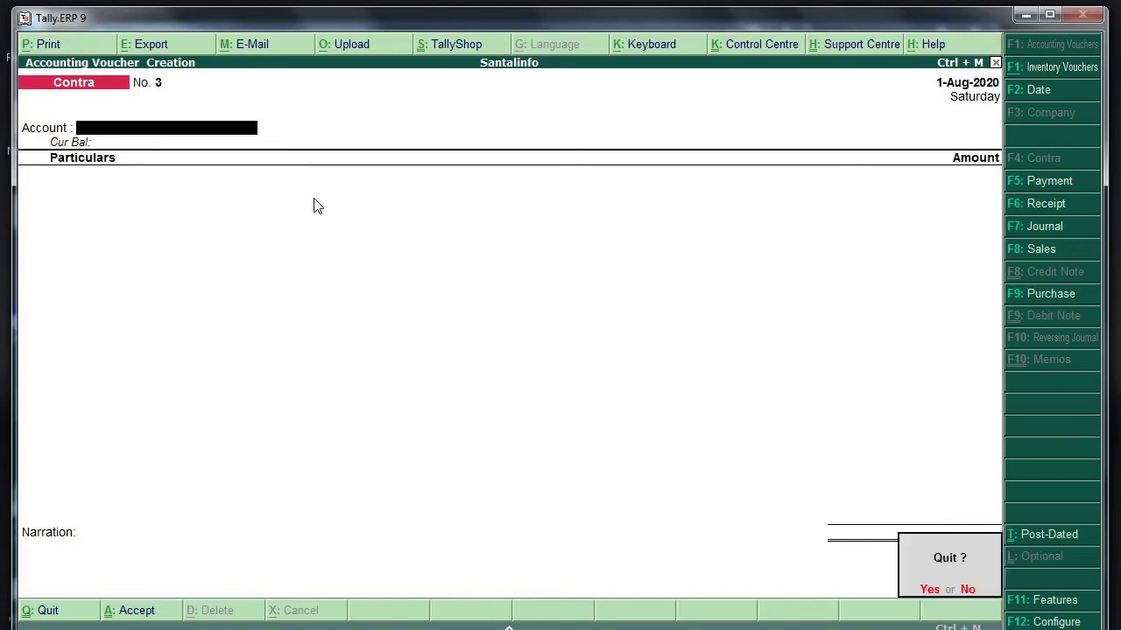
key("Return")
key("Escape")
key("Escape")
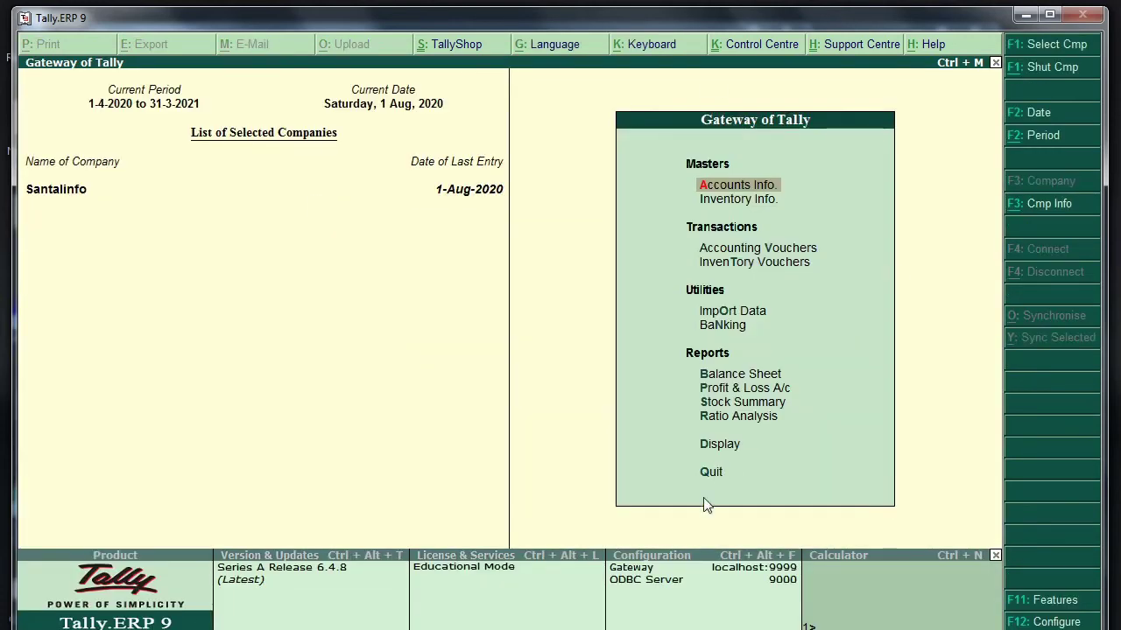
key("d")
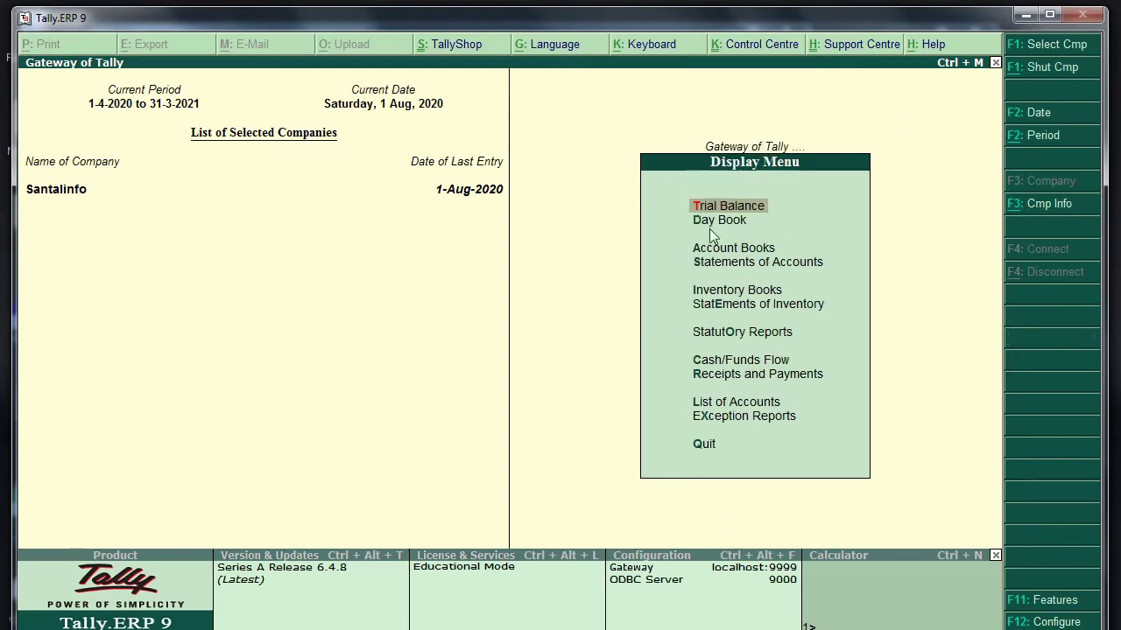
key("a")
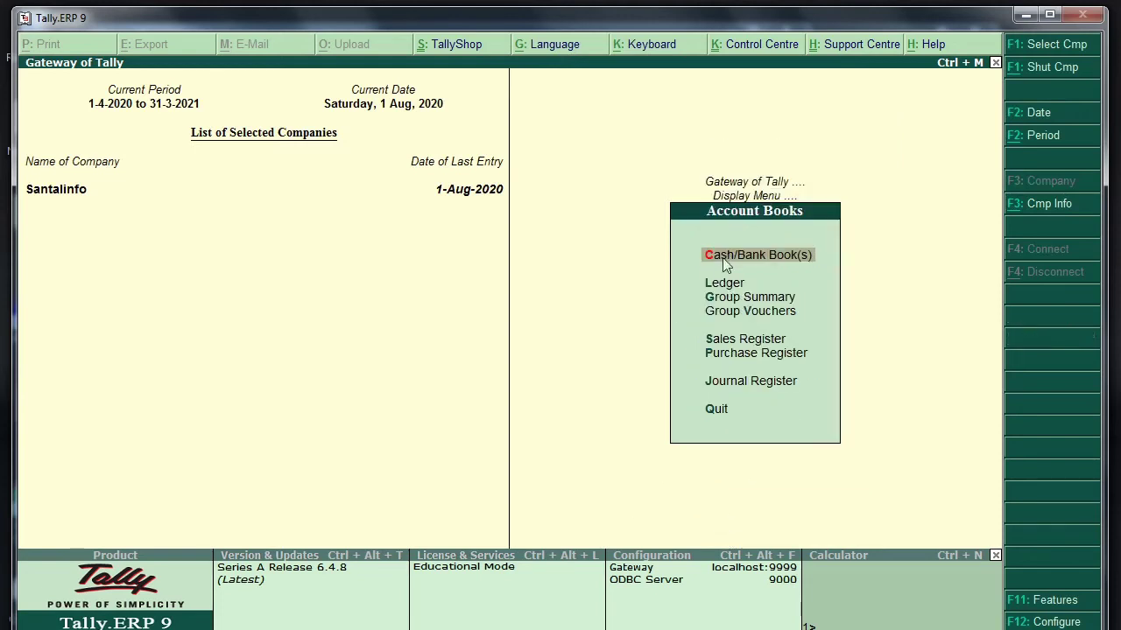
key("l")
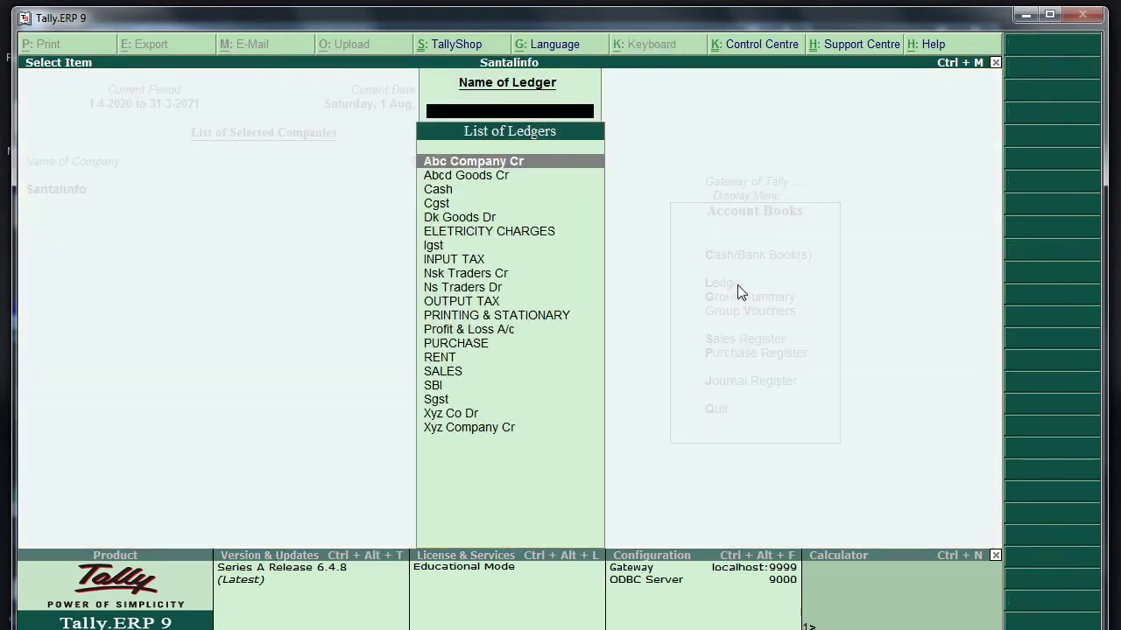
type("C")
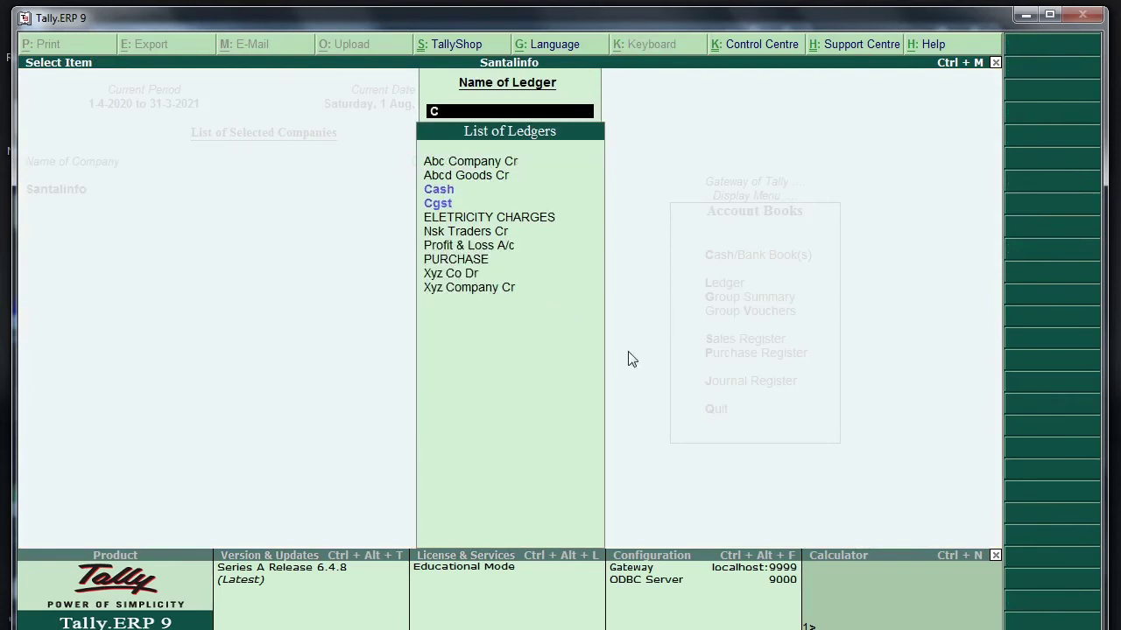
key("Return")
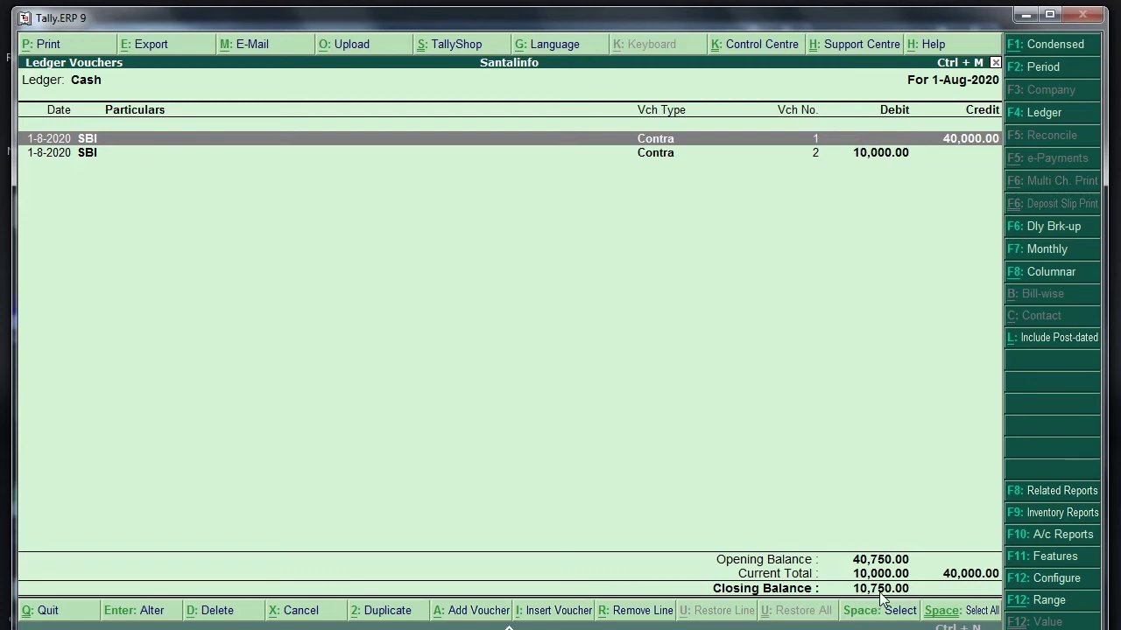
Leave the Cash ledger and open the SBI ledger to review its monthly summary and August vouchers.
key("Escape")
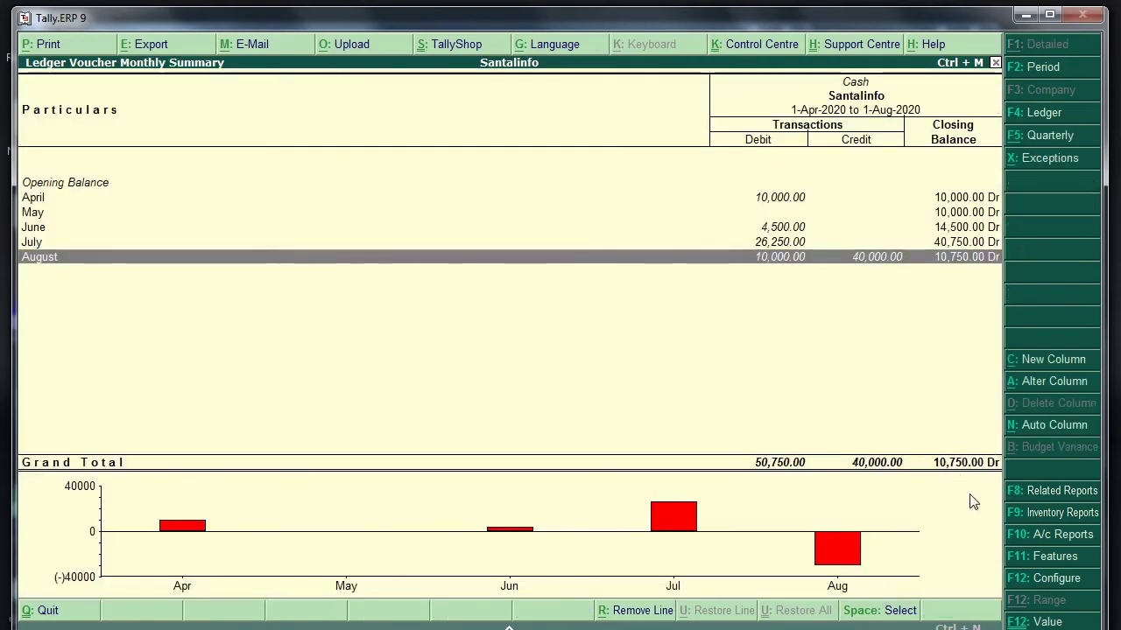
key("Escape")
key("Escape")
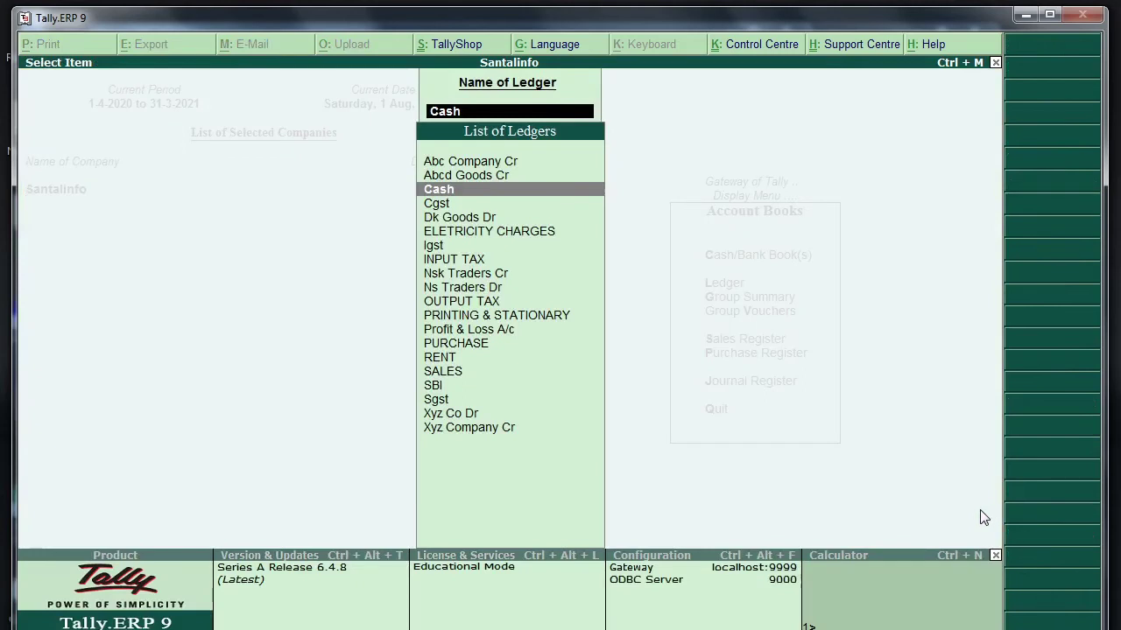
left_click(435, 390)
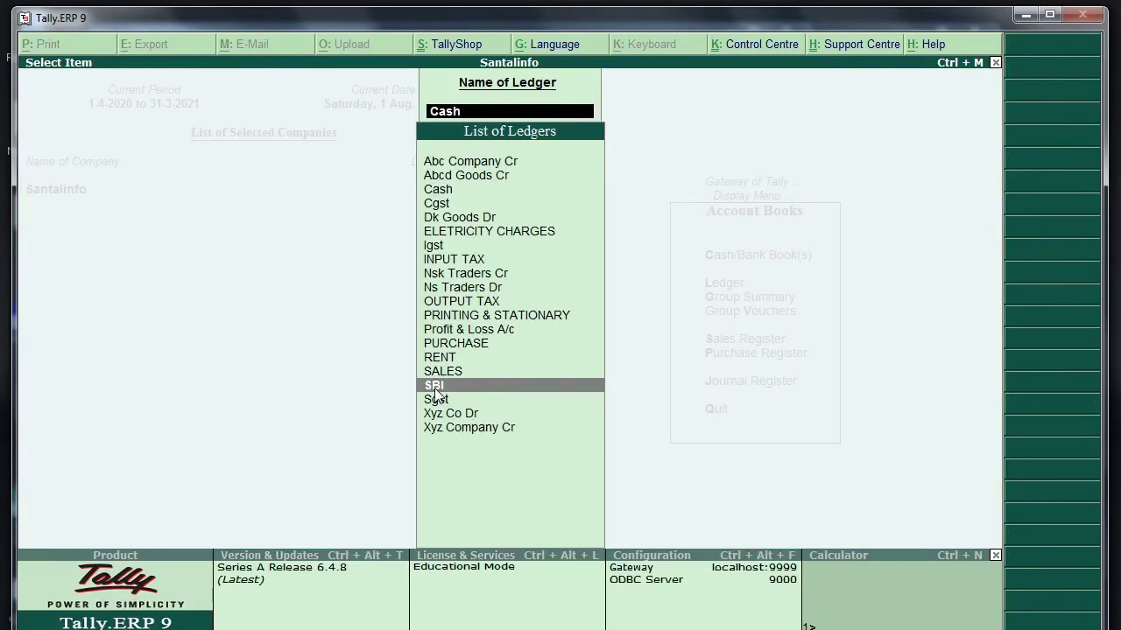
left_click(435, 389)
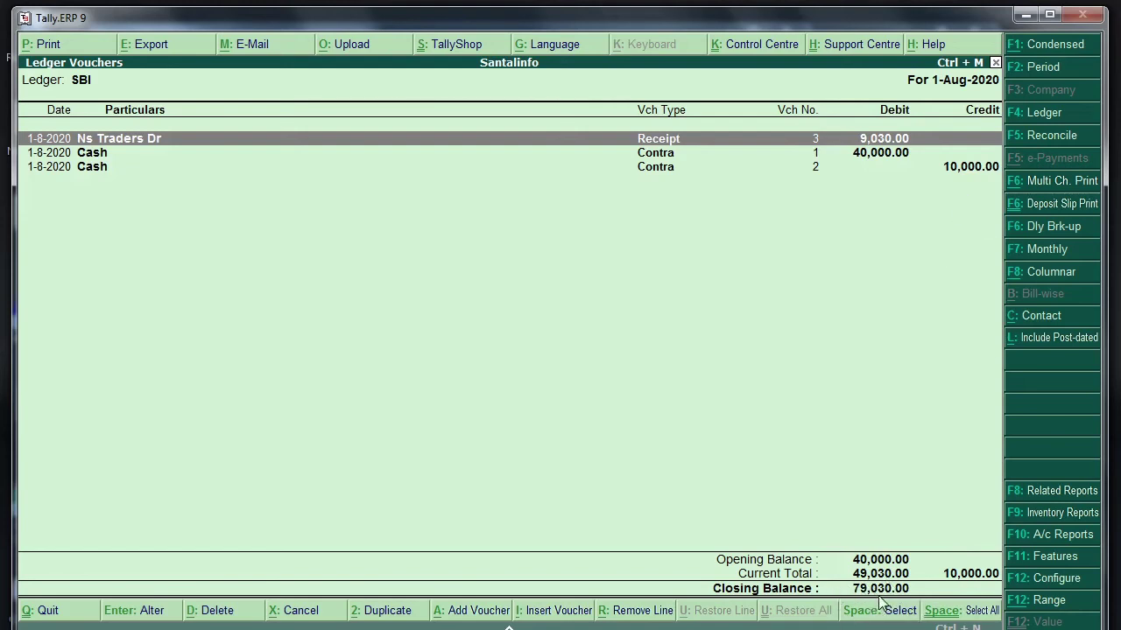
key("F7")
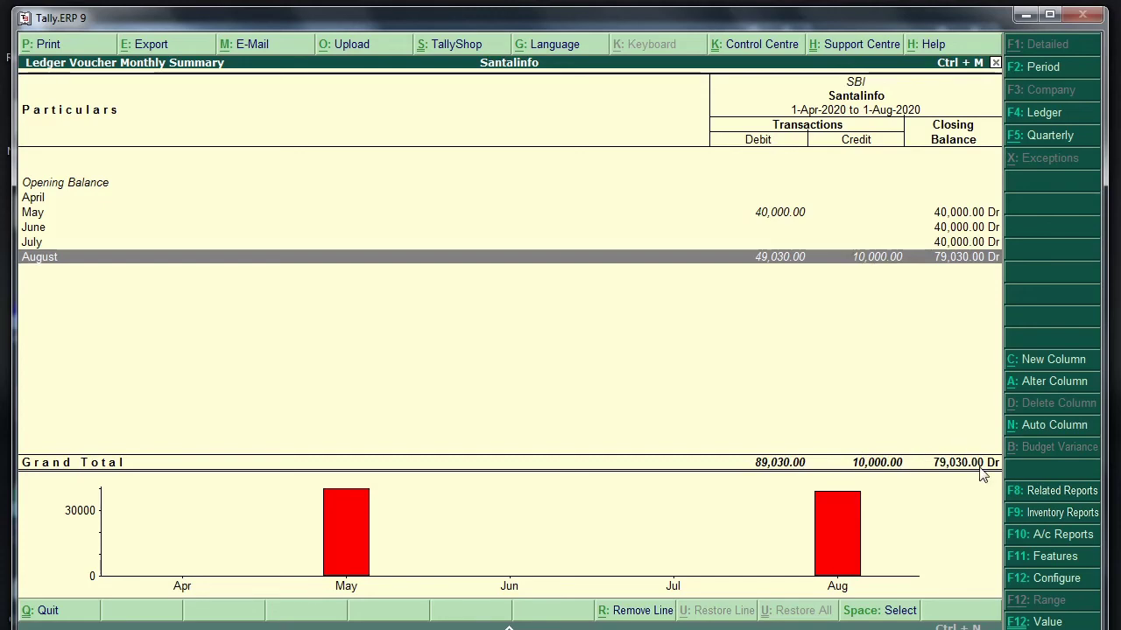
key("Return")
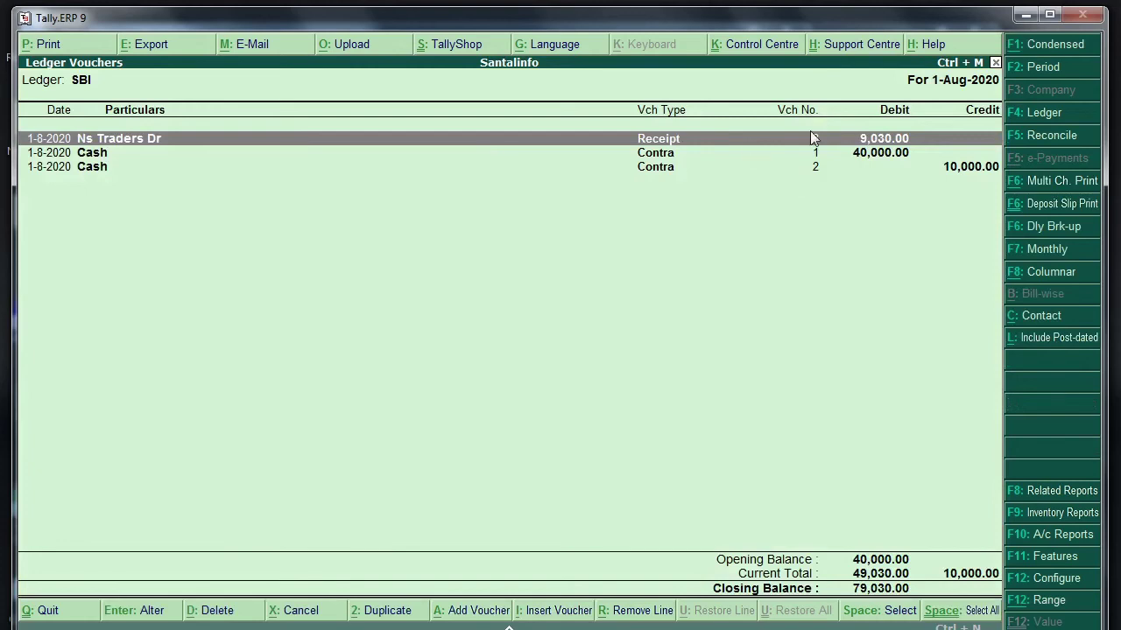
Open contra voucher 2 from the SBI ledger for alteration and set its amount to 5,000.
key("Down")
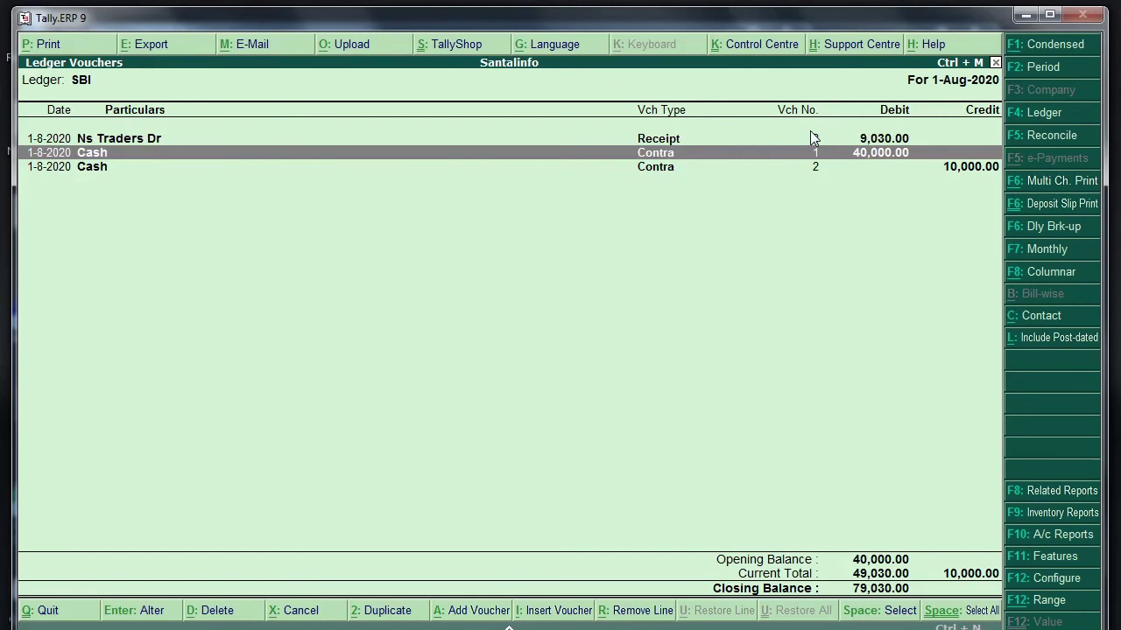
key("Down")
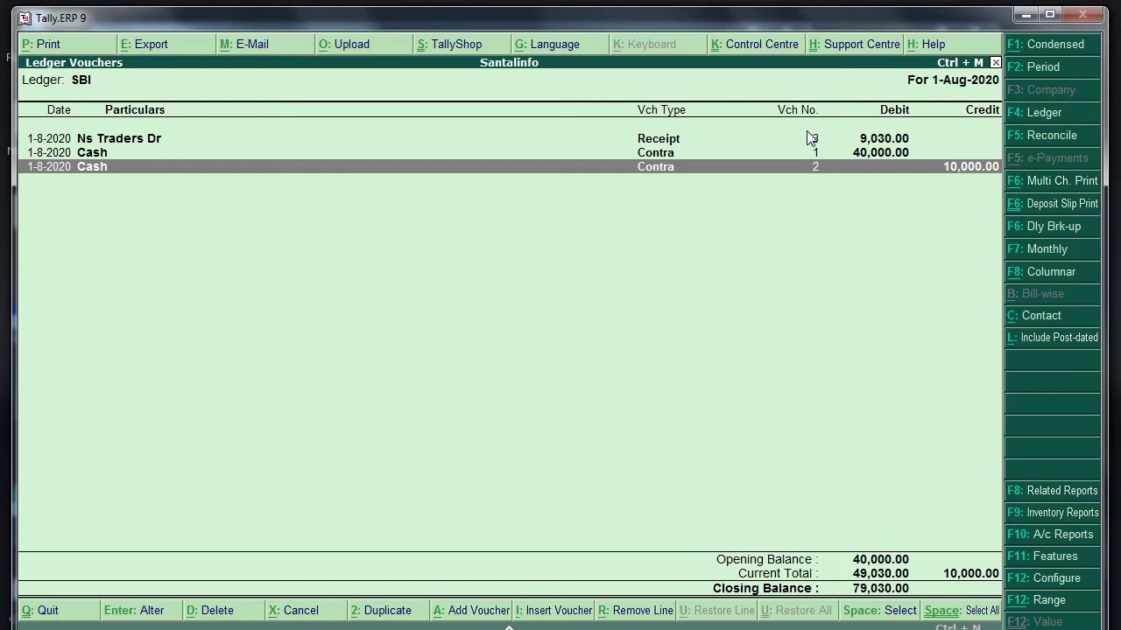
left_click(971, 173)
key("Return")
key("Return")
key("Return")
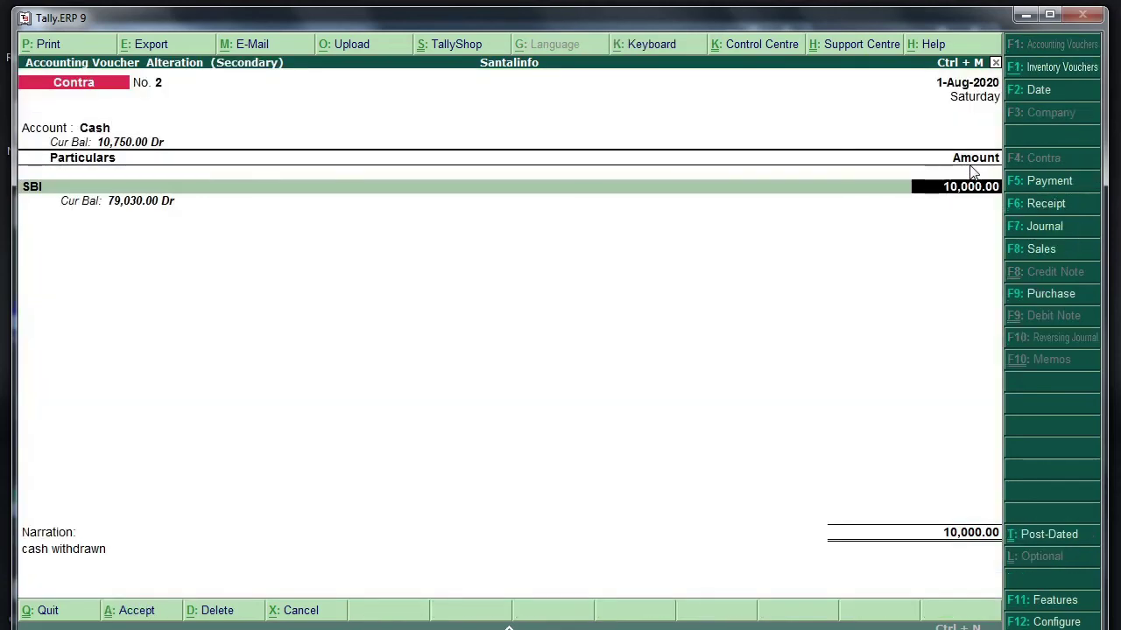
type("5000")
key("Return")
Accept the existing cheque details in the SBI bank allocation and save the altered contra voucher.
key("Return")
key("Return")
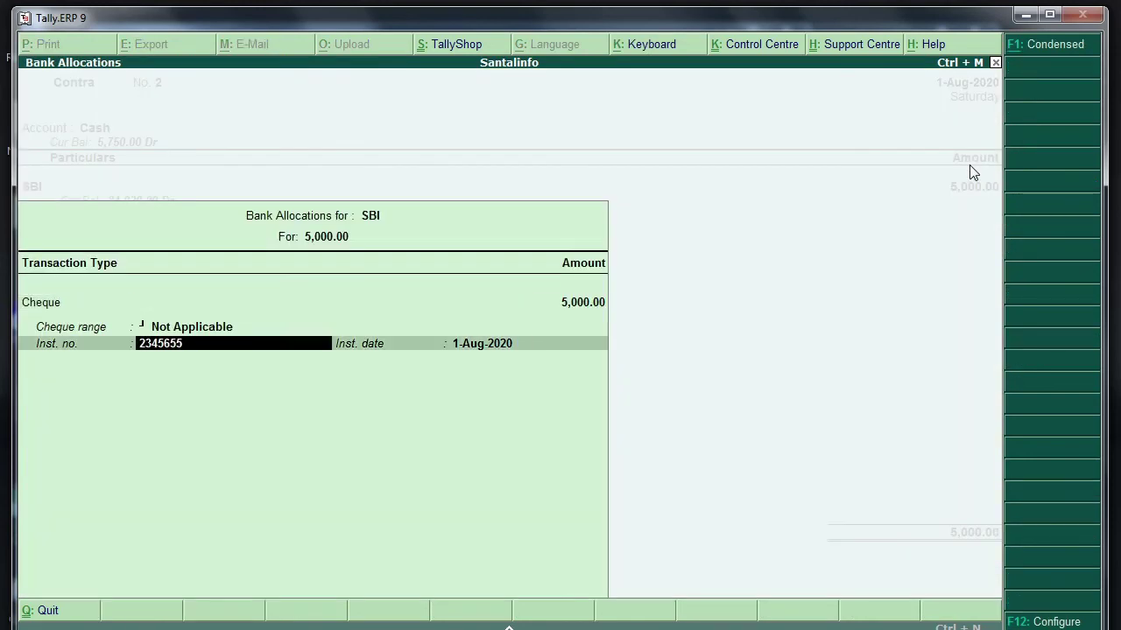
key("Return")
key("Return")
key("Return")
key("Return")
key("Return")
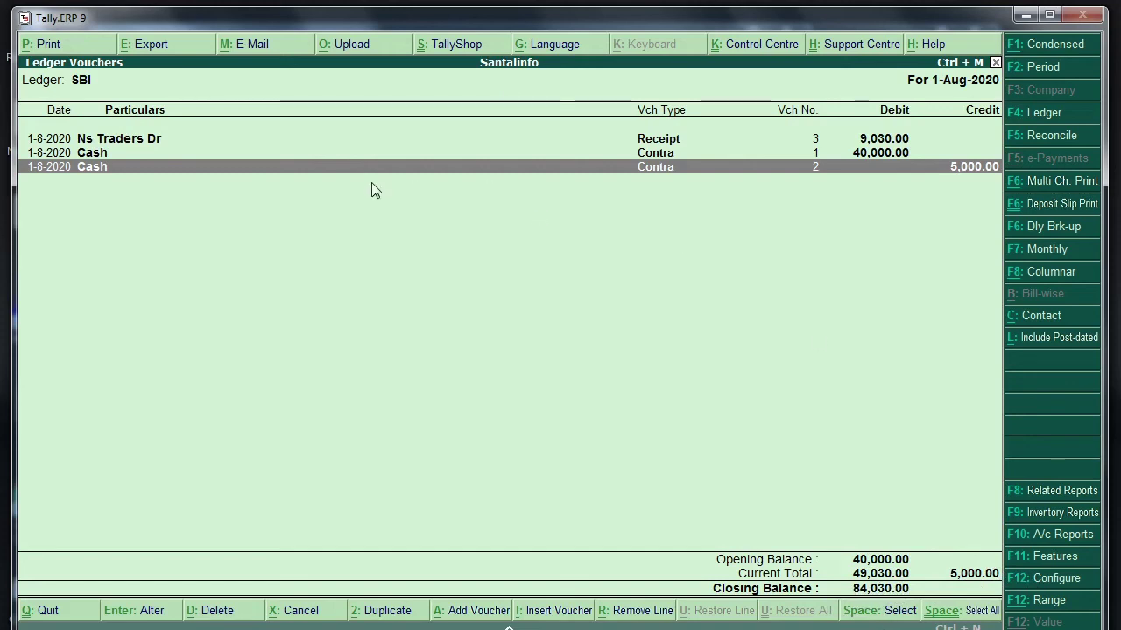
Reopen contra voucher 2 from the SBI ledger and delete it.
double_click(973, 167)
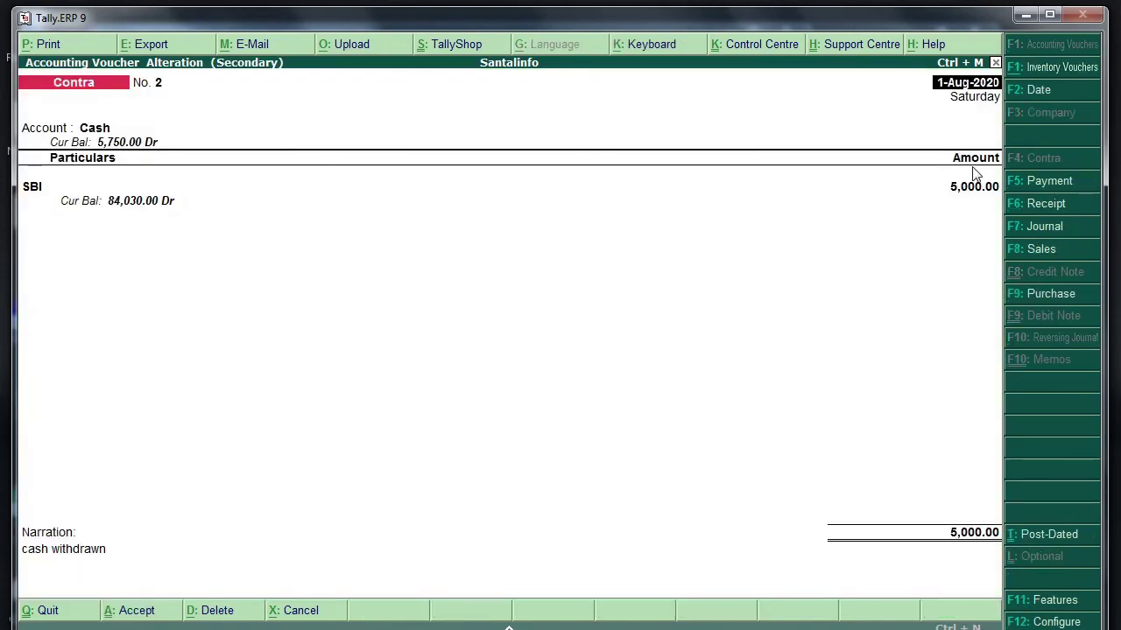
key("alt+d")
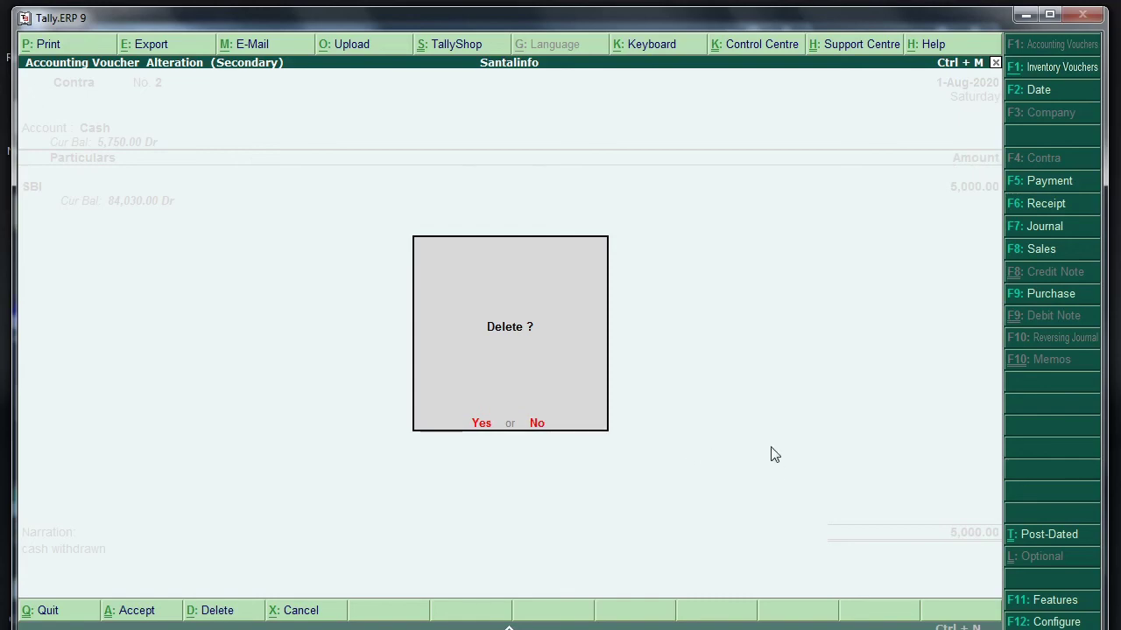
left_click(478, 428)
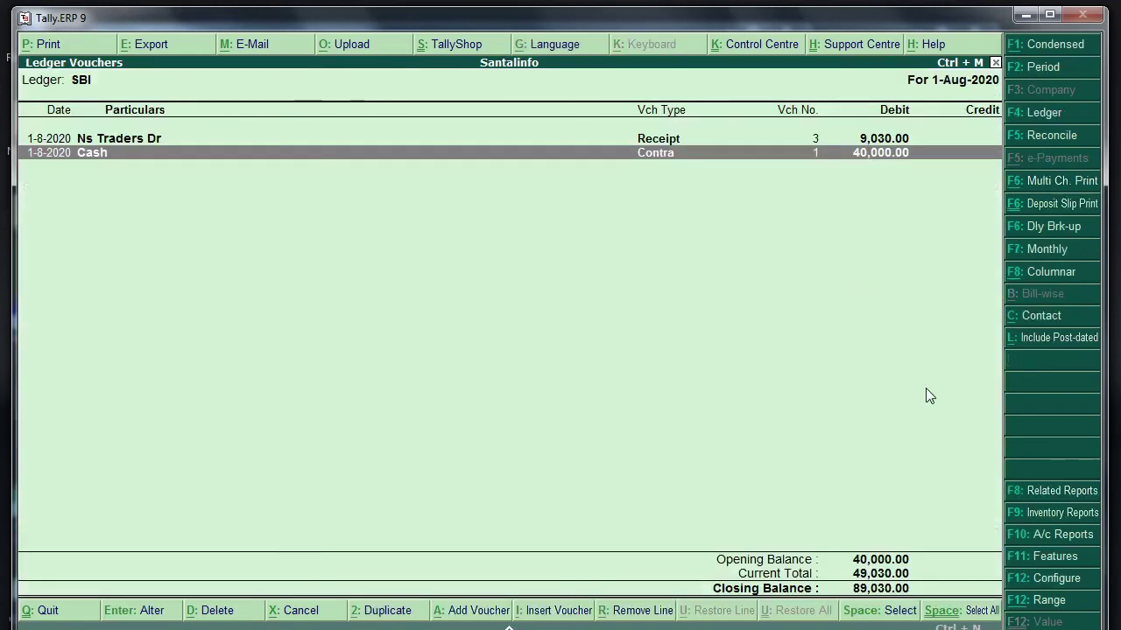
Leave the SBI ledger, return to the Gateway of Tally, and open the Cash/Bank Books summary to check the Cash and SBI balances.
key("Escape")
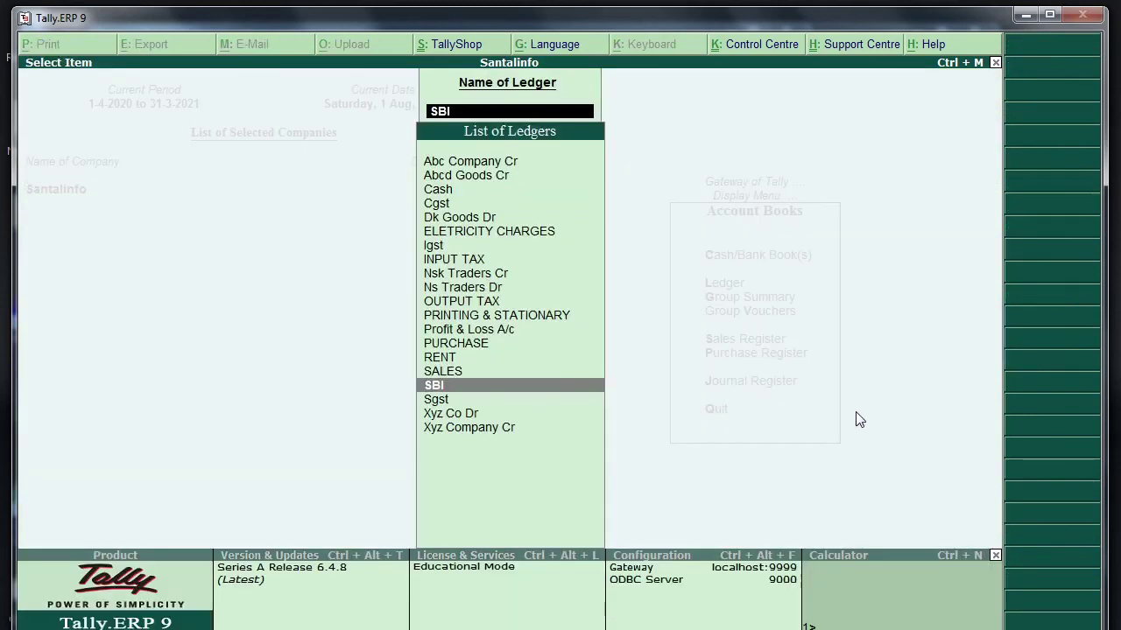
key("Escape")
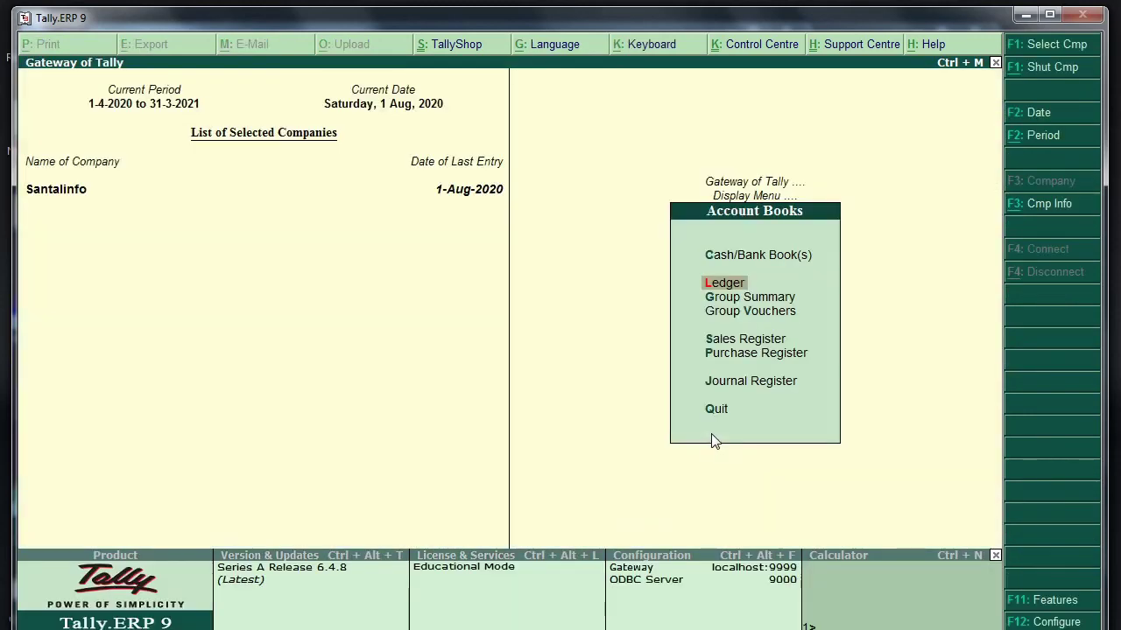
key("Escape")
key("Escape")
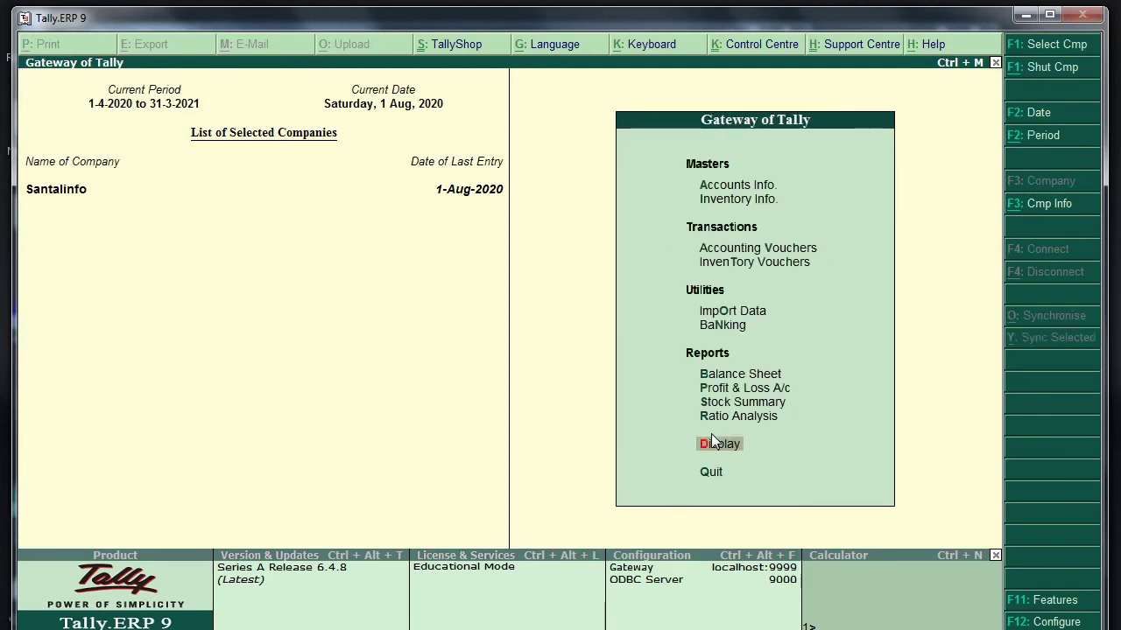
key("Escape")
key("n")
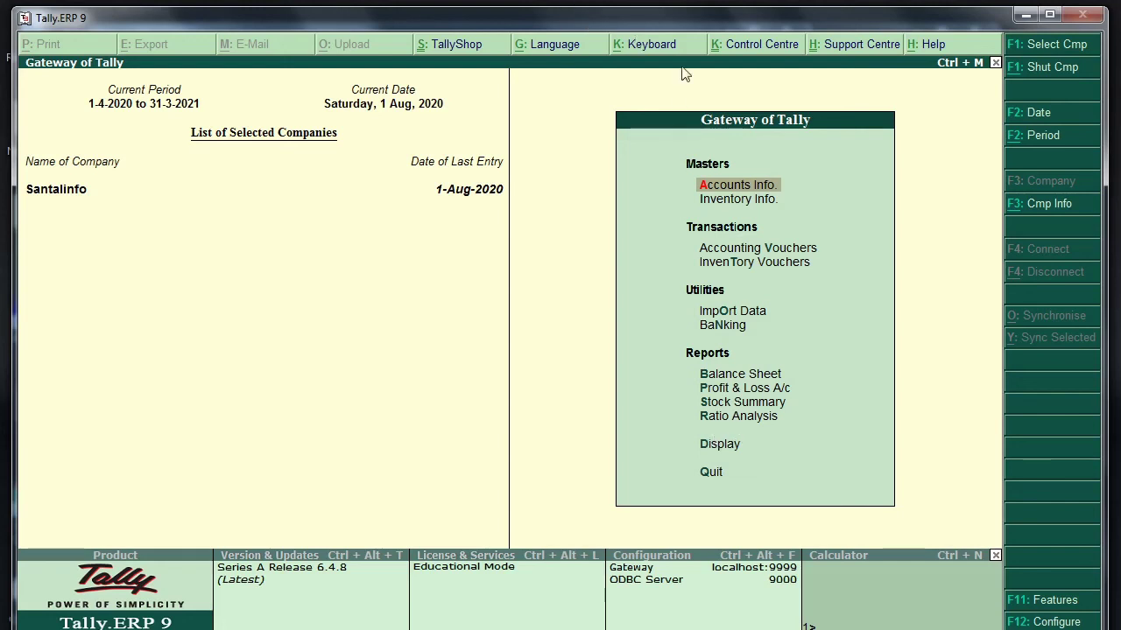
left_click(714, 452)
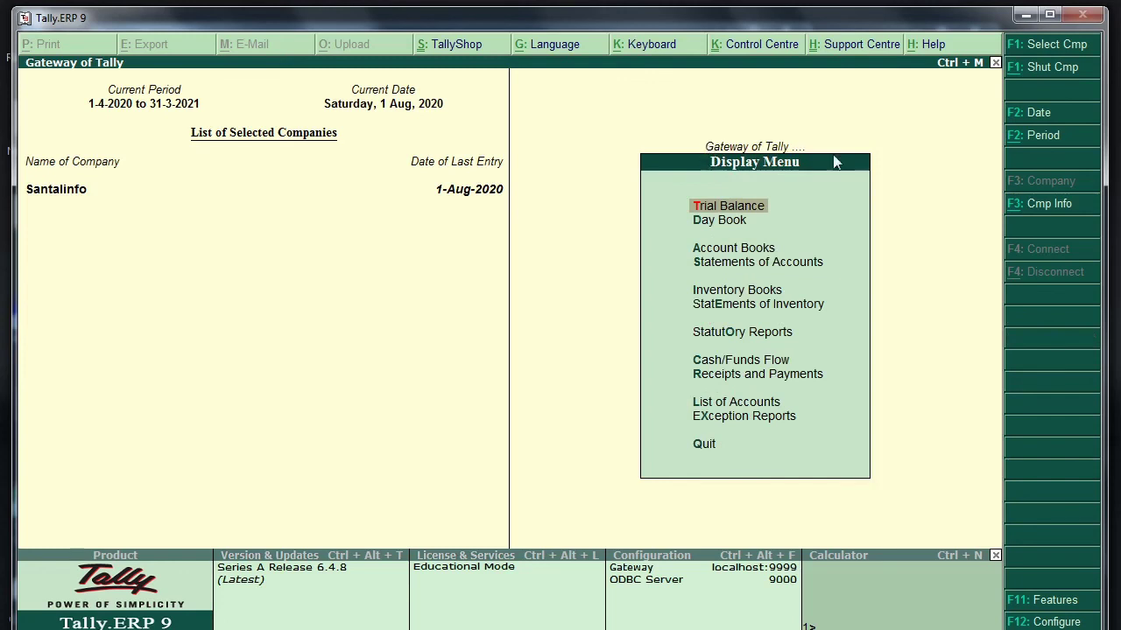
left_click(714, 250)
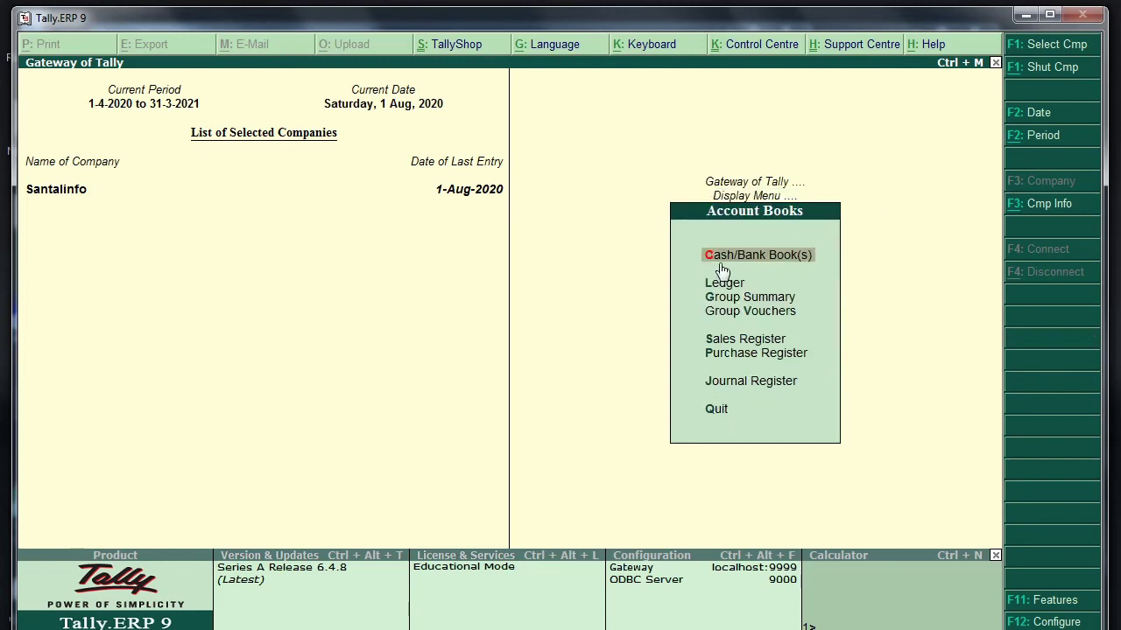
left_click(786, 271)
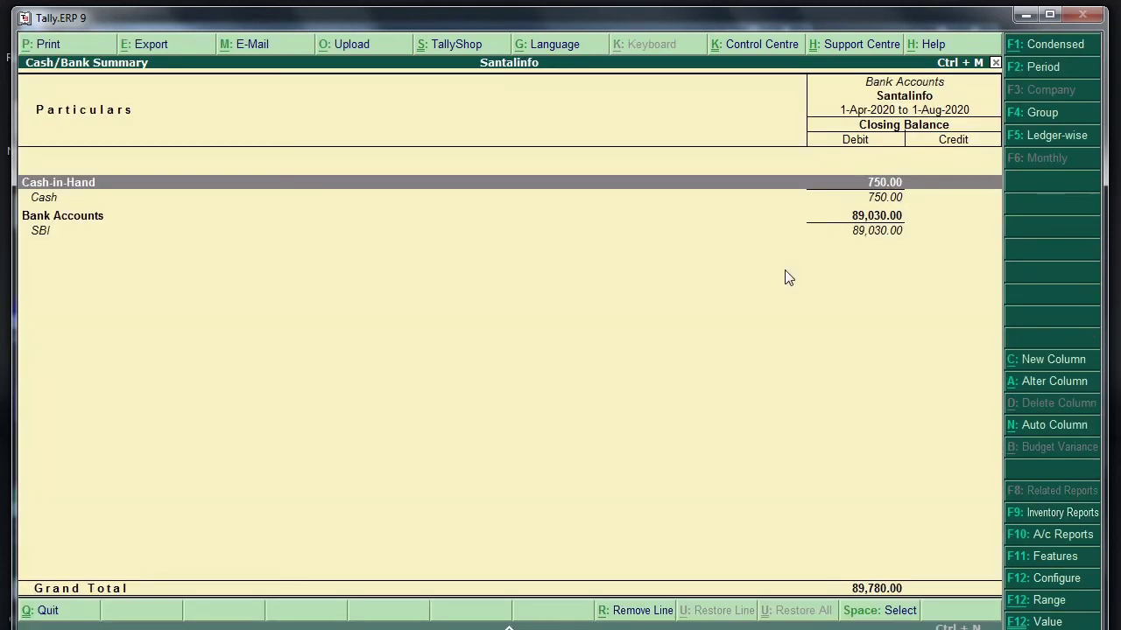